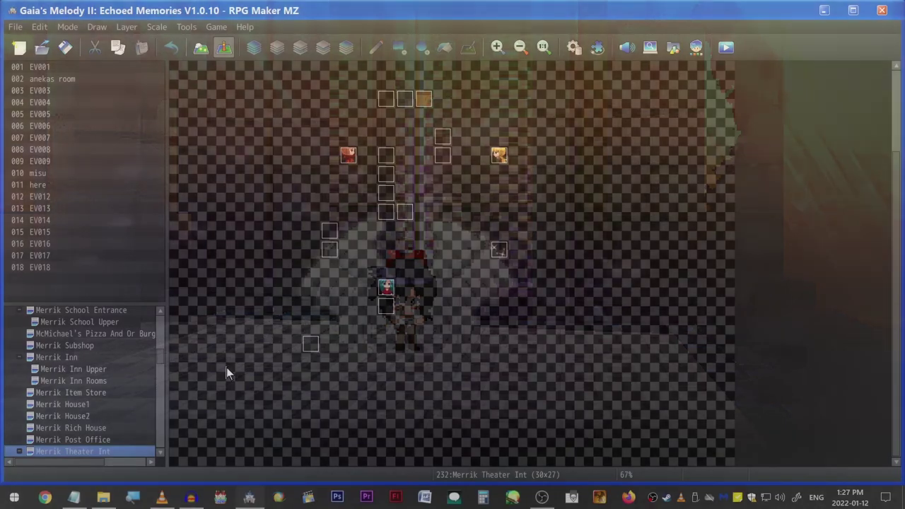
Step: Expand Merrik Theater Int in the map tree and load its Aria S1&2 sub-map
key("Right")
scroll(114, 362, "down", 3)
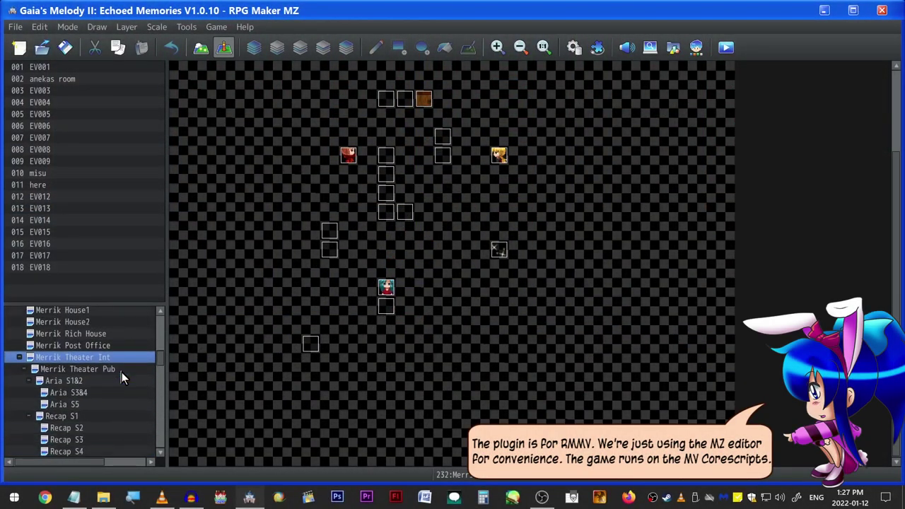
scroll(128, 383, "down", 1)
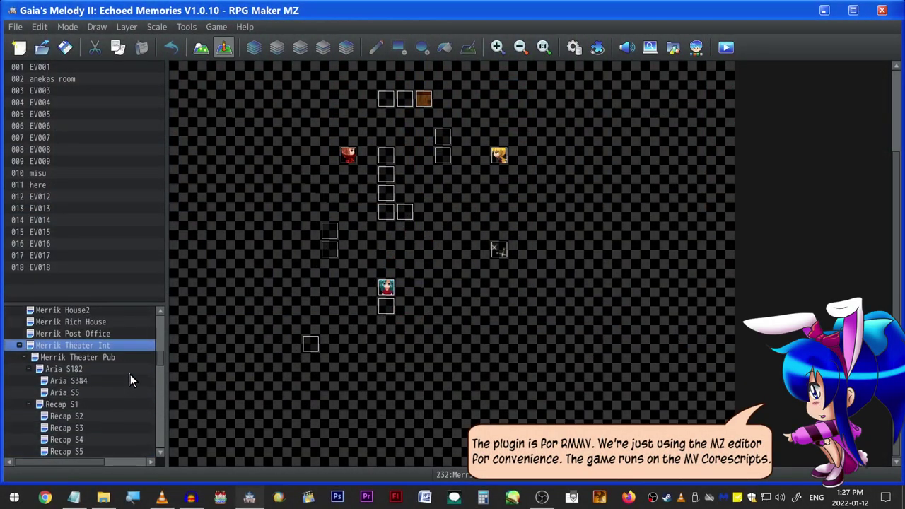
right_click(4, 312)
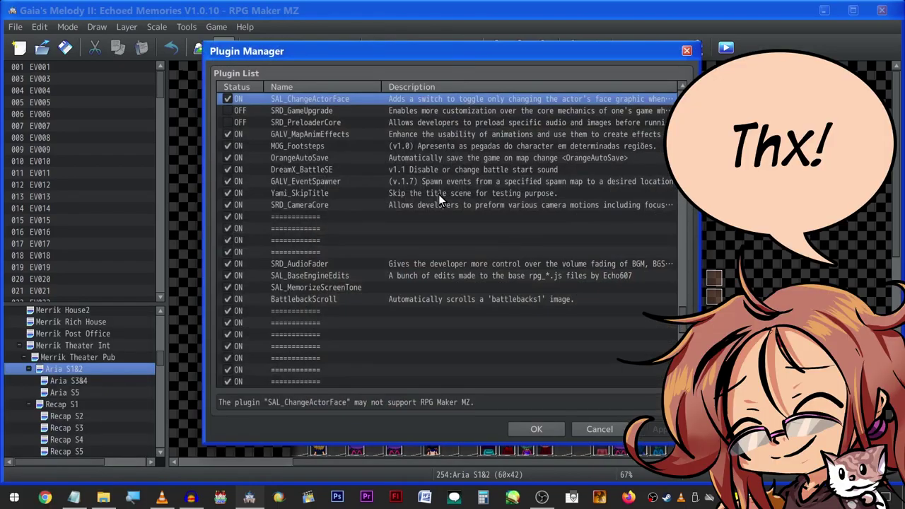
Step: Search the plugin list for 'Ultra' and open the UltraMode7 plugin's settings
key("ctrl+f")
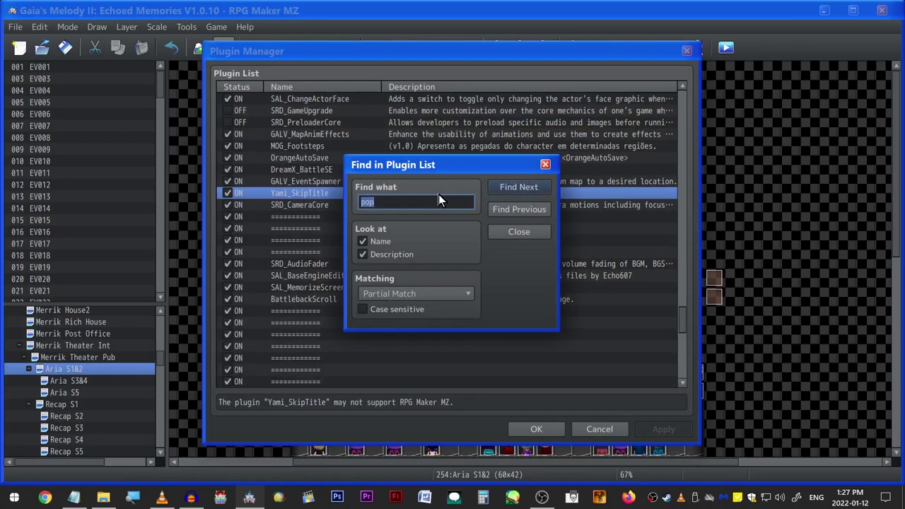
type("Ultra")
key("Return")
left_click(514, 235)
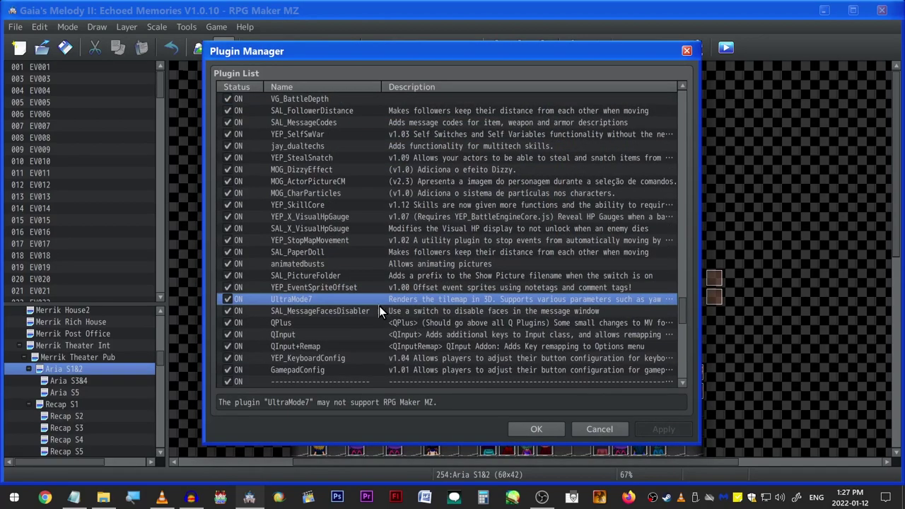
double_click(375, 303)
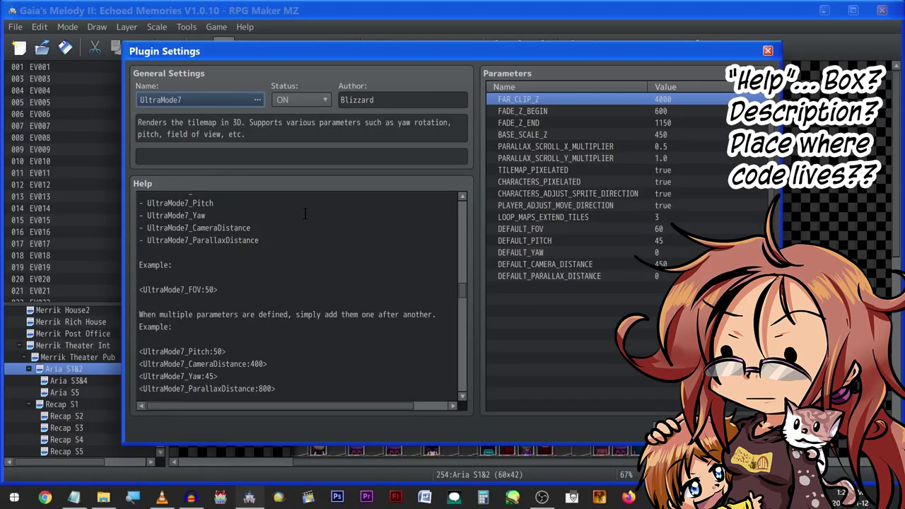
Step: Read the UltraMode7 help text, highlighting its example lines
scroll(462, 212, "up", 5)
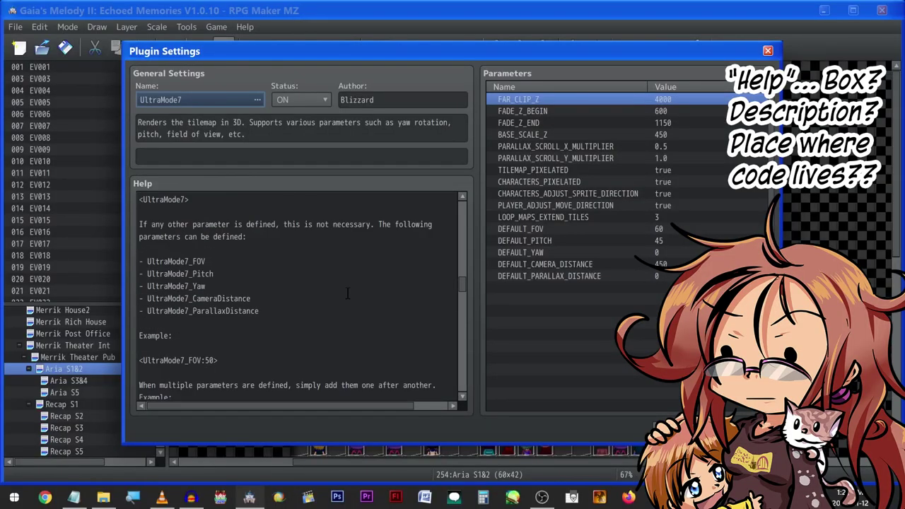
left_click_drag(230, 362, 130, 313)
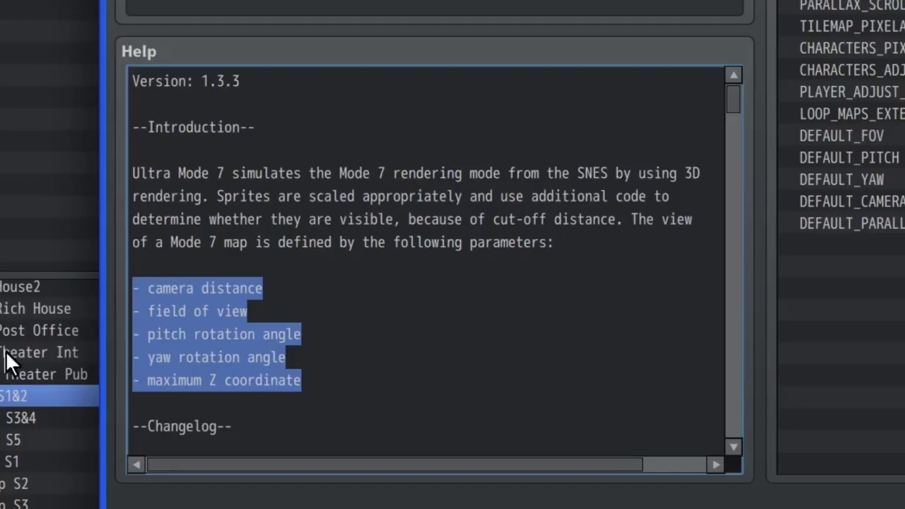
scroll(414, 218, "down", 15)
left_click_drag(133, 130, 434, 219)
scroll(435, 219, "down", 6)
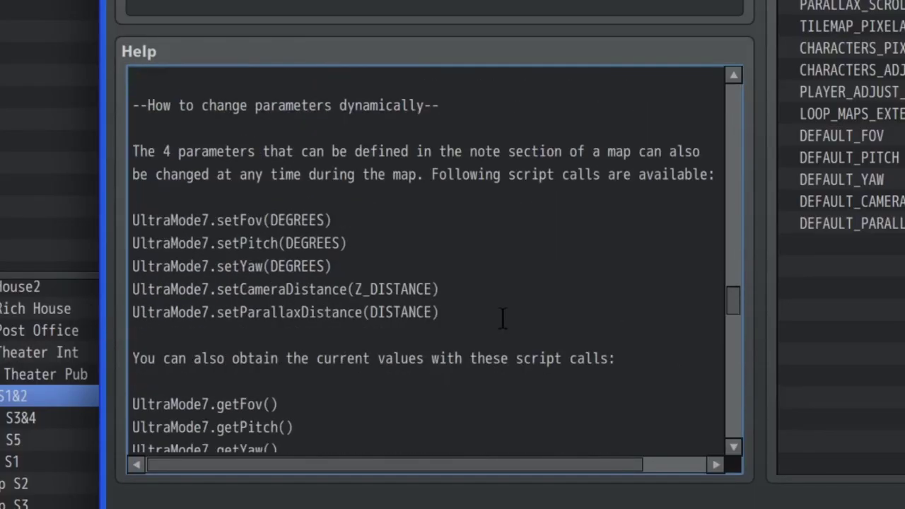
scroll(453, 269, "down", 2)
scroll(442, 344, "down", 2)
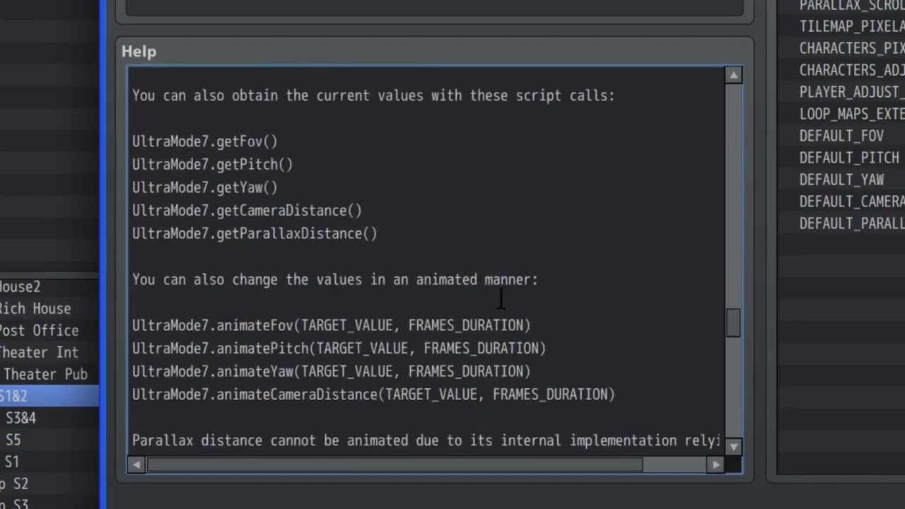
left_click_drag(670, 393, 132, 325)
scroll(640, 332, "down", 2)
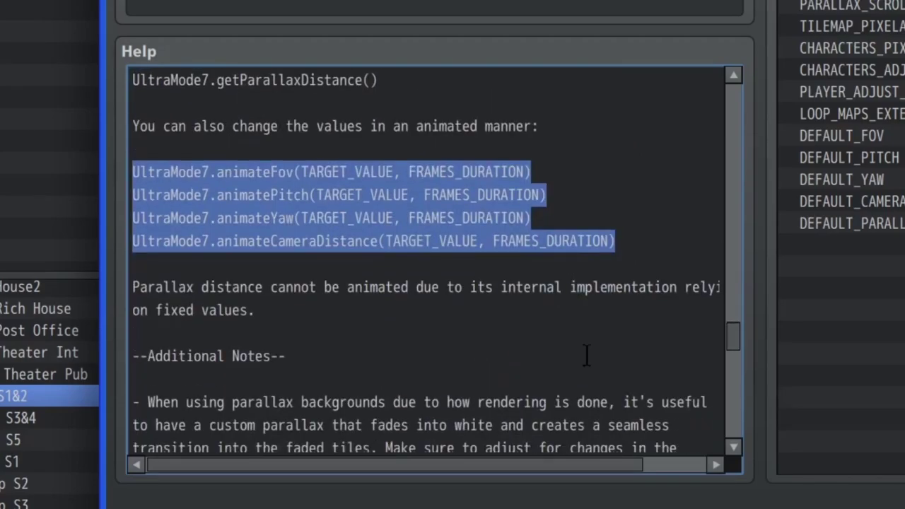
scroll(566, 322, "down", 10)
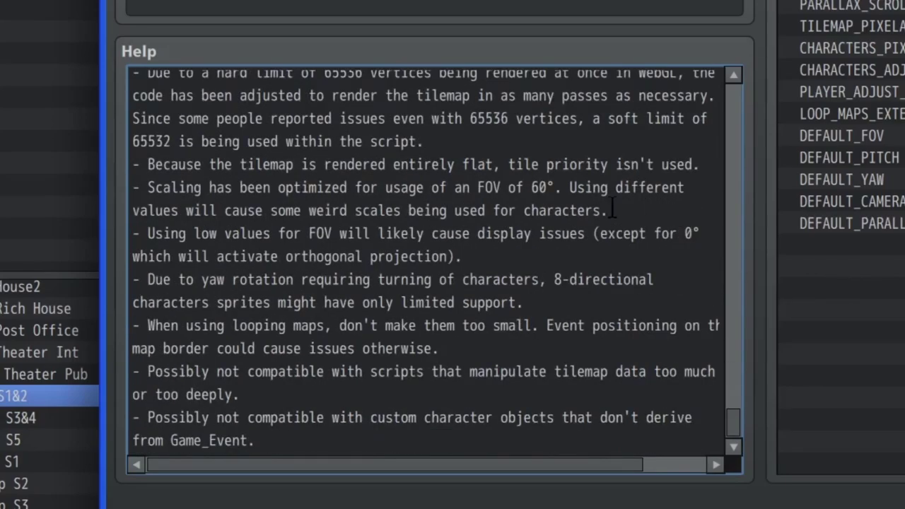
Step: Continue through the help text, highlighting the five UltraMode7 set script calls
scroll(413, 273, "up", 15)
scroll(413, 274, "down", 4)
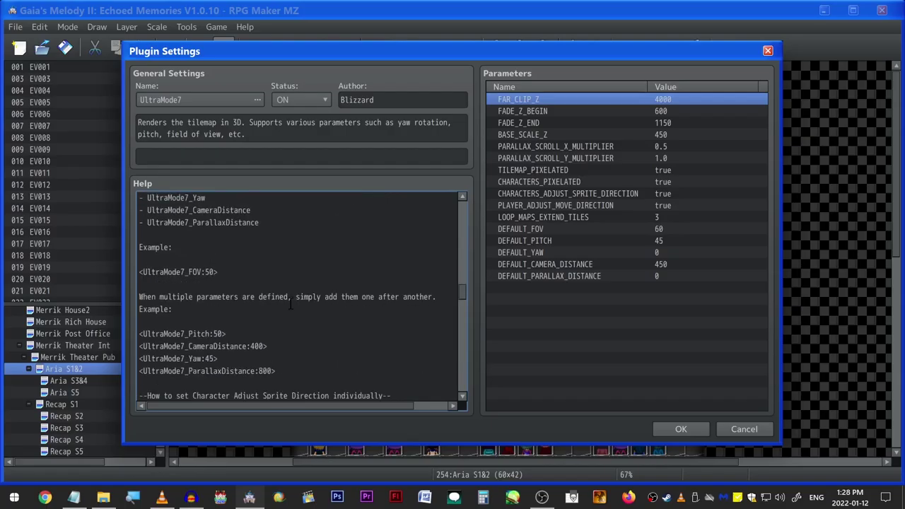
scroll(275, 332, "down", 1)
left_click_drag(276, 360, 112, 317)
scroll(304, 277, "down", 3)
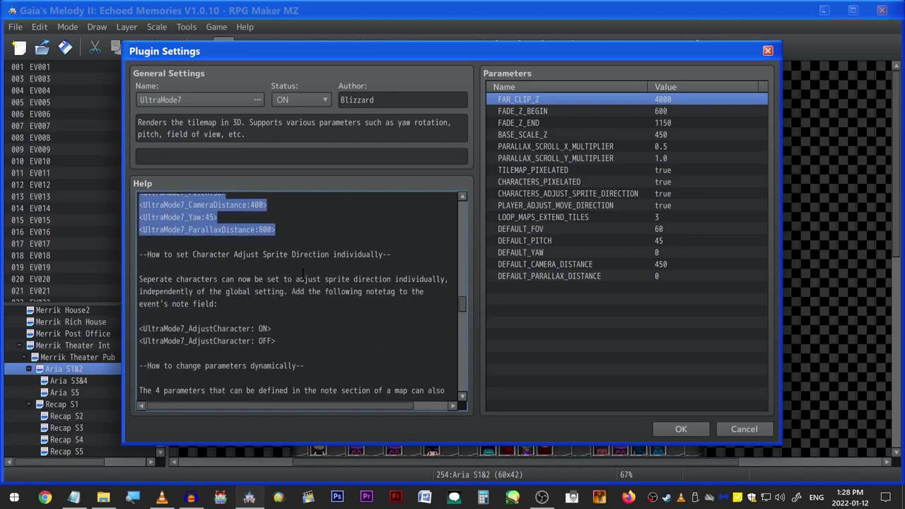
scroll(304, 280, "down", 6)
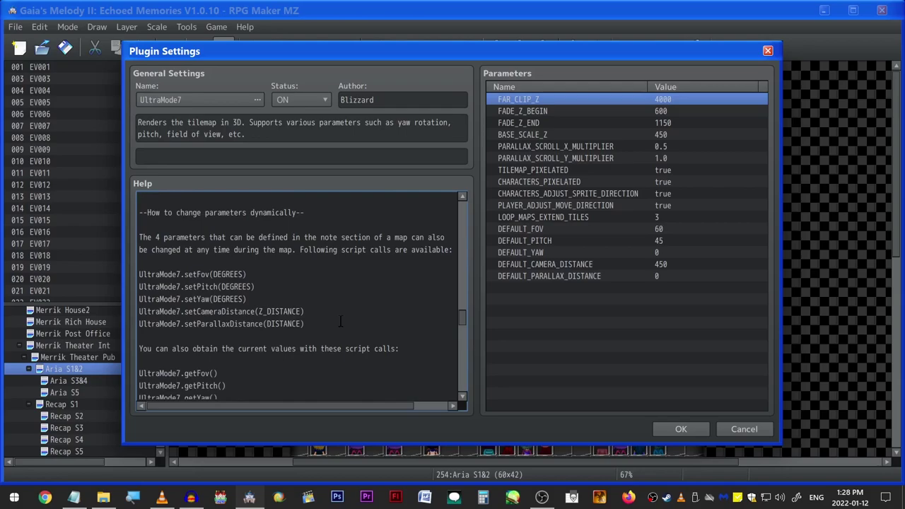
left_click_drag(340, 321, 123, 275)
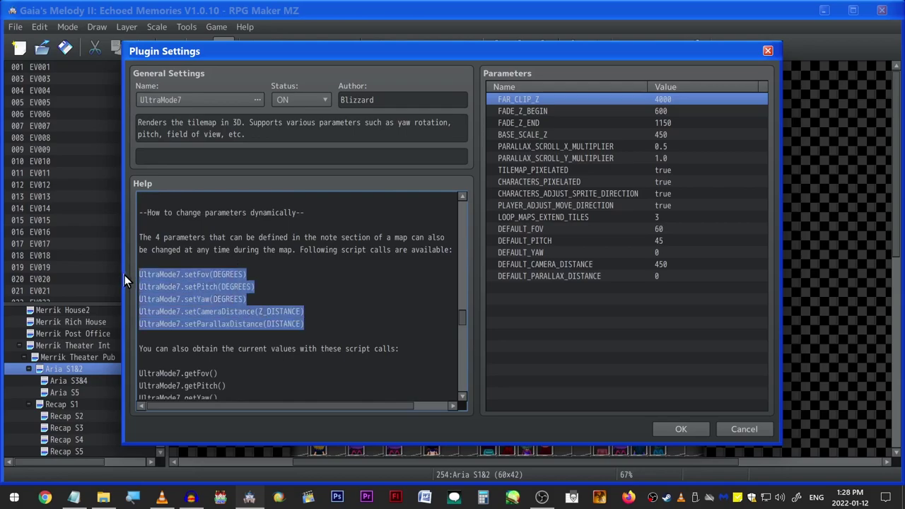
left_click(331, 301)
scroll(311, 302, "down", 3)
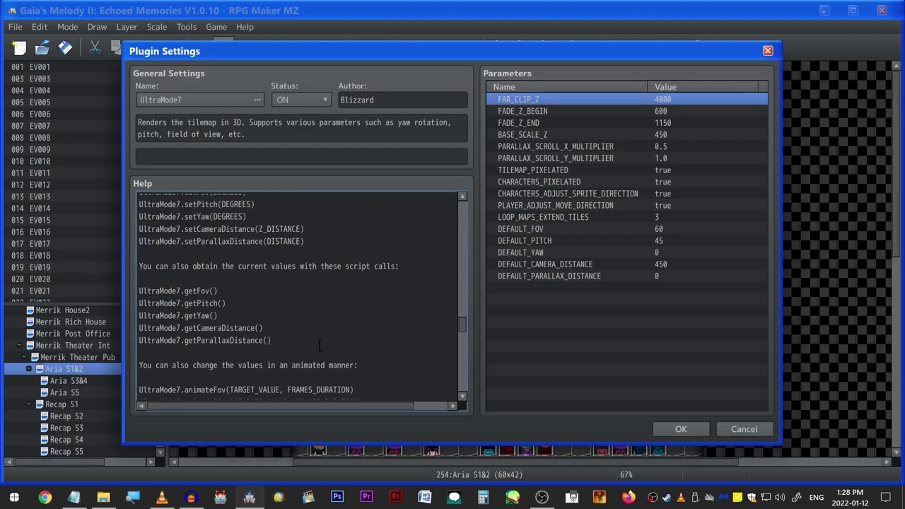
scroll(329, 322, "down", 10)
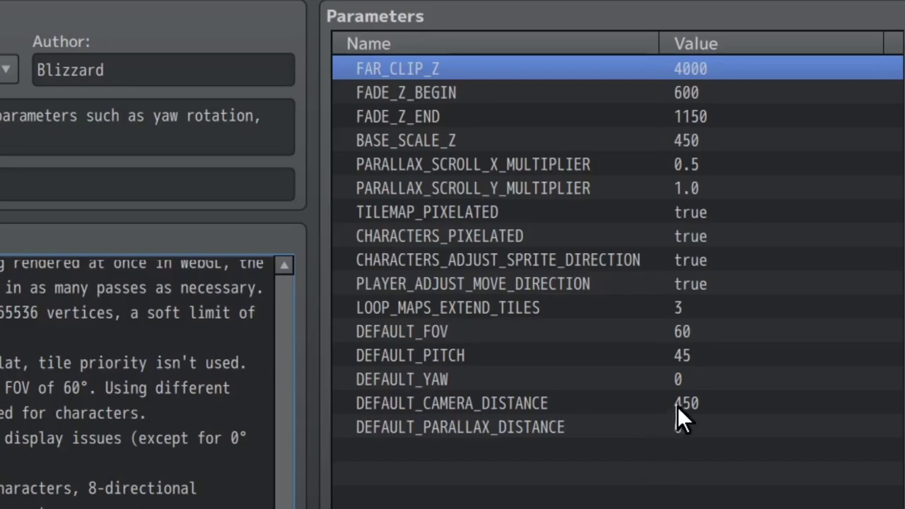
Step: Inspect FADE_Z_BEGIN and the other parameters, then cancel out of the plugin settings unchanged
double_click(519, 85)
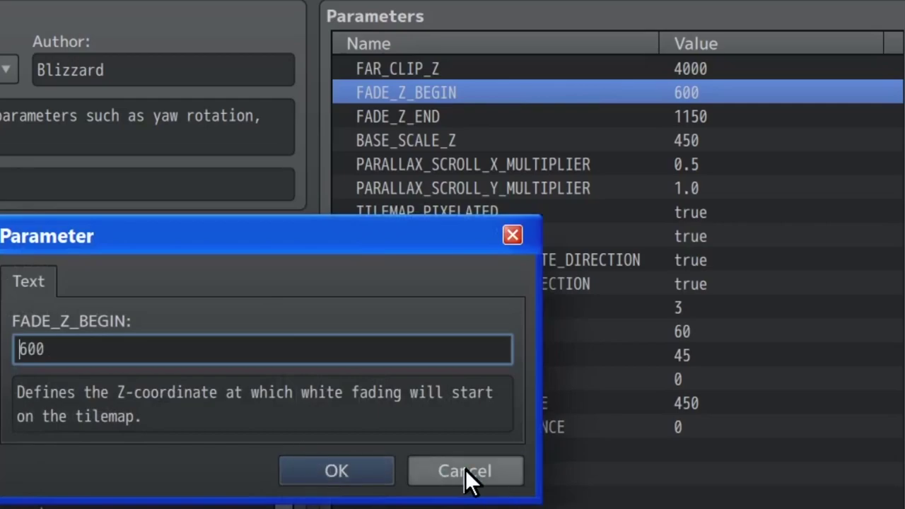
left_click(466, 470)
left_click_drag(593, 130, 543, 433)
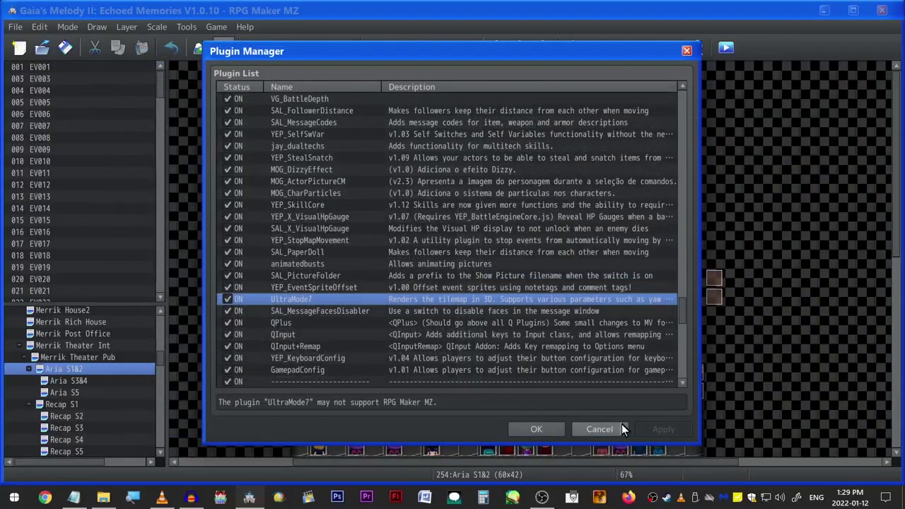
left_click(611, 429)
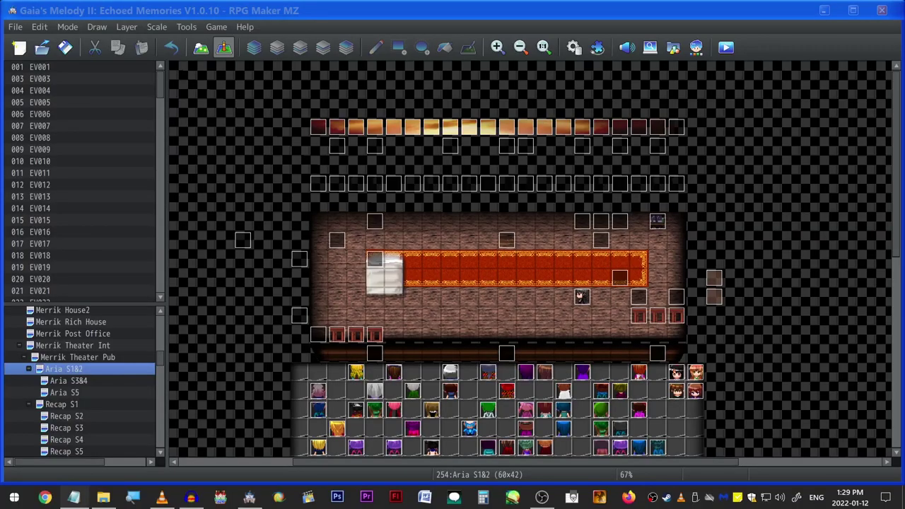
Step: Open event EV138 at tile 17,14 and scroll through its command list
left_click(318, 335)
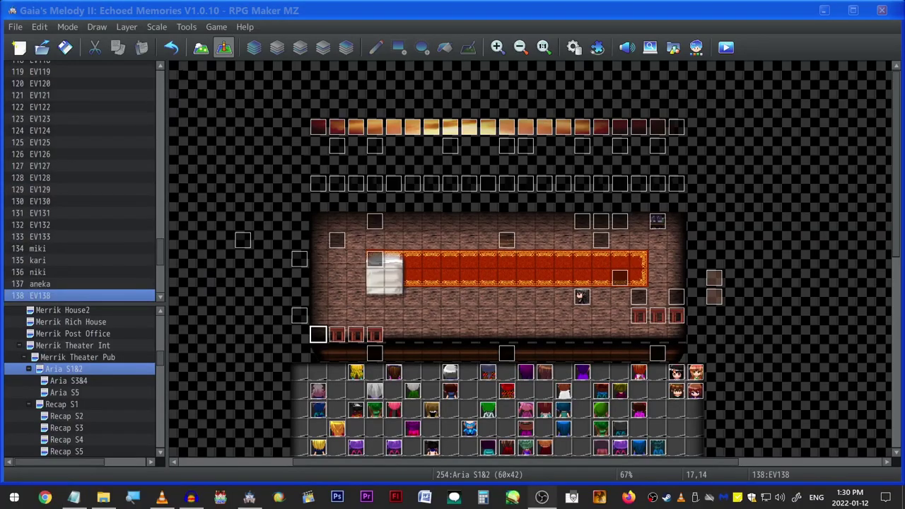
double_click(319, 336)
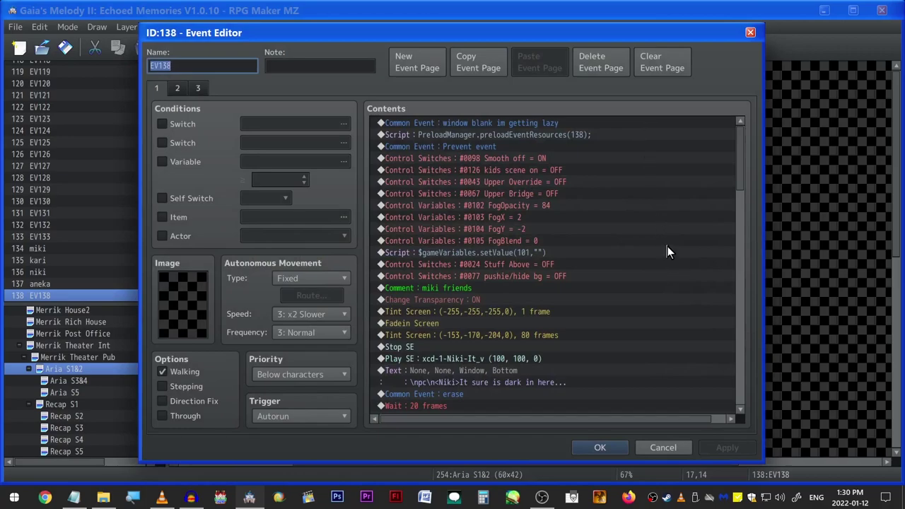
scroll(659, 251, "down", 3)
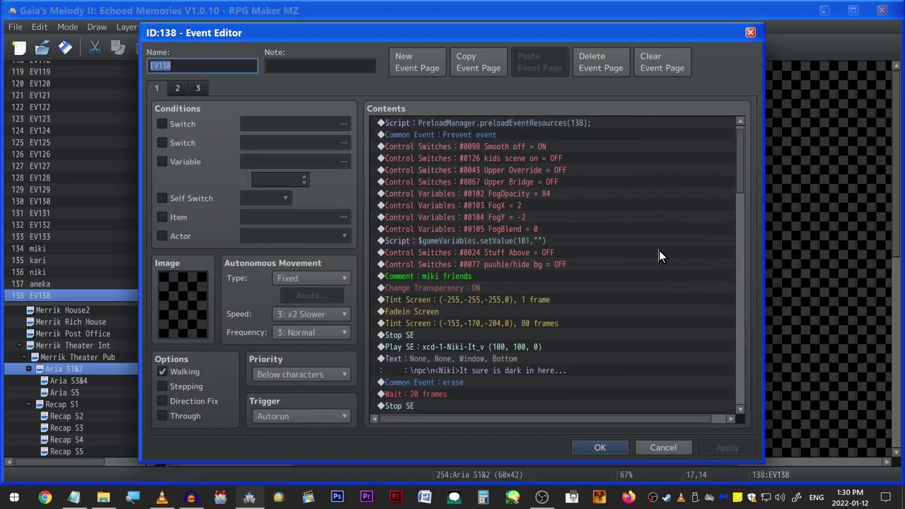
scroll(659, 251, "down", 5)
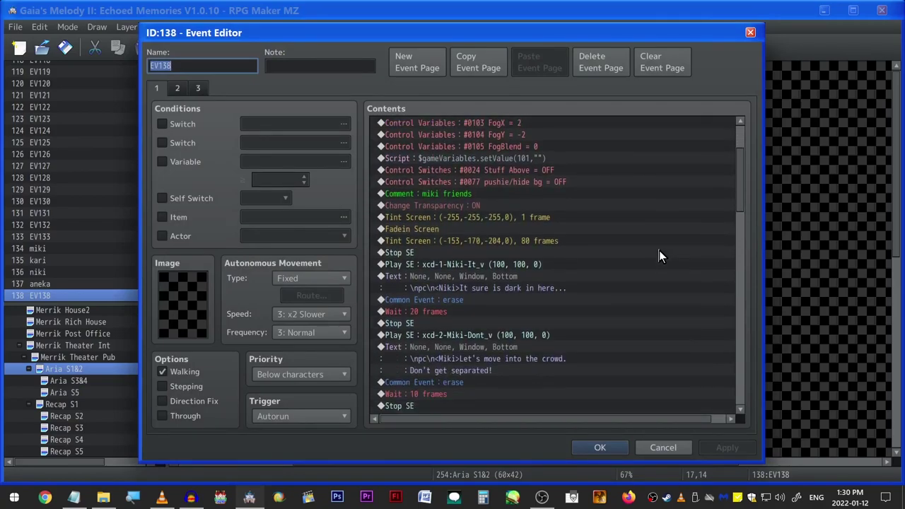
scroll(659, 250, "up", 6)
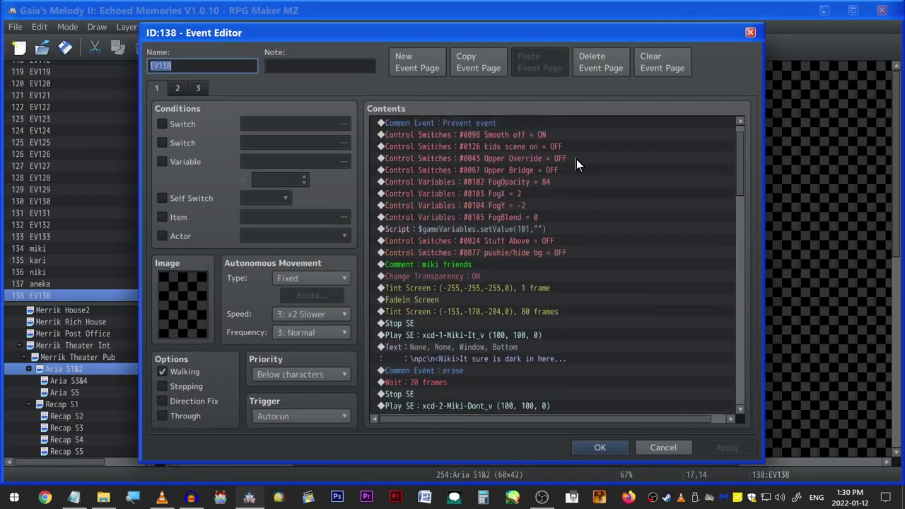
Step: Check the FogX = 2, FogBlend = 0 and Transparency ON commands, then view page 2
left_click(575, 193)
left_click(582, 217)
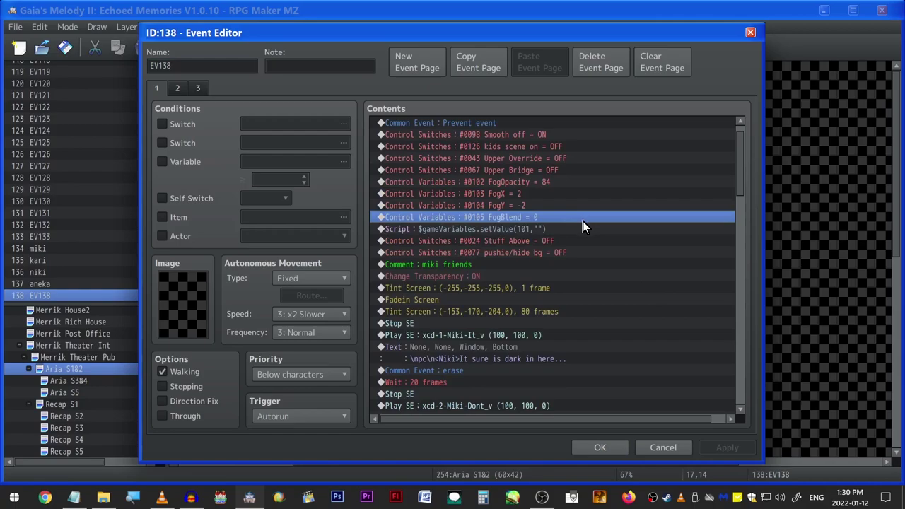
left_click(522, 276)
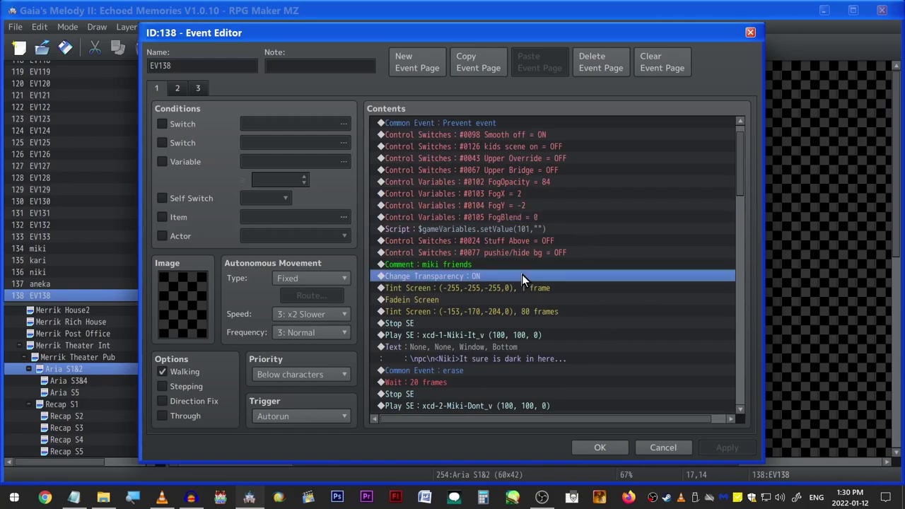
left_click(177, 88)
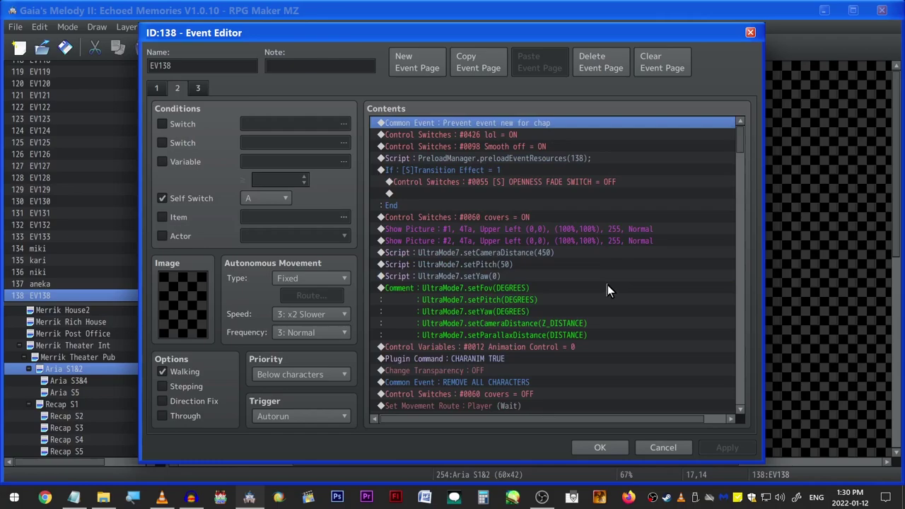
left_click(581, 301)
left_click(573, 286)
left_click(566, 264)
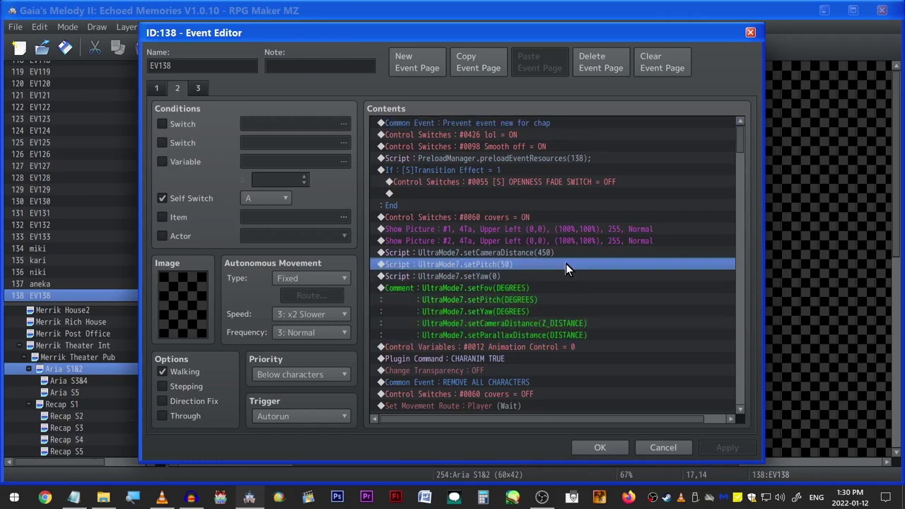
left_click(563, 253)
scroll(564, 290, "down", 3)
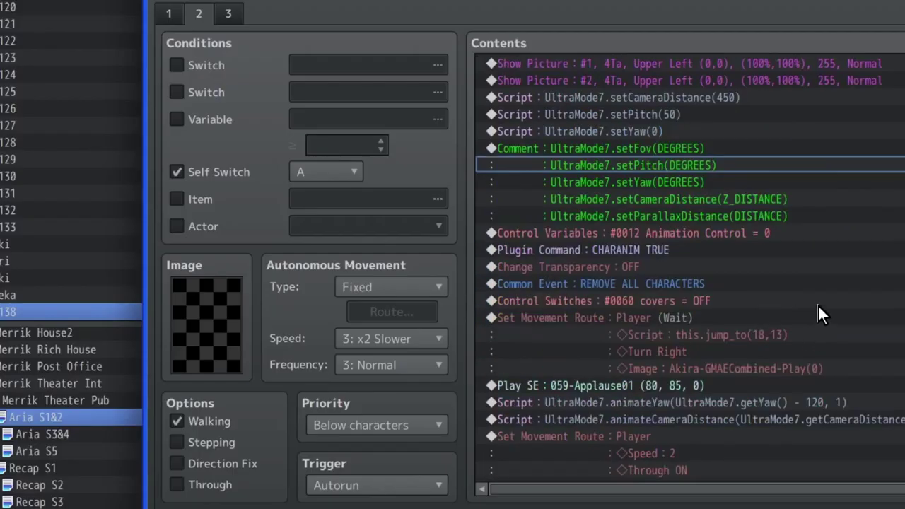
scroll(818, 305, "down", 1)
left_click(773, 333)
scroll(776, 327, "down", 6)
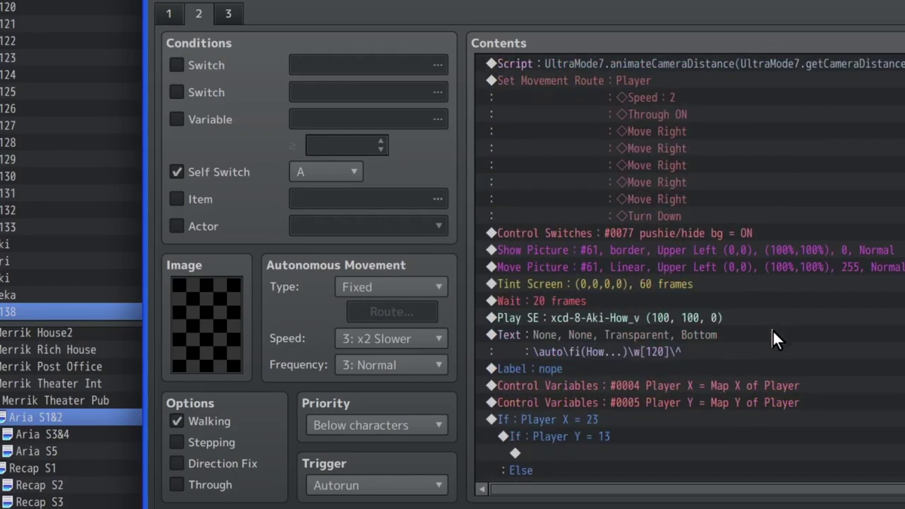
left_click(768, 232)
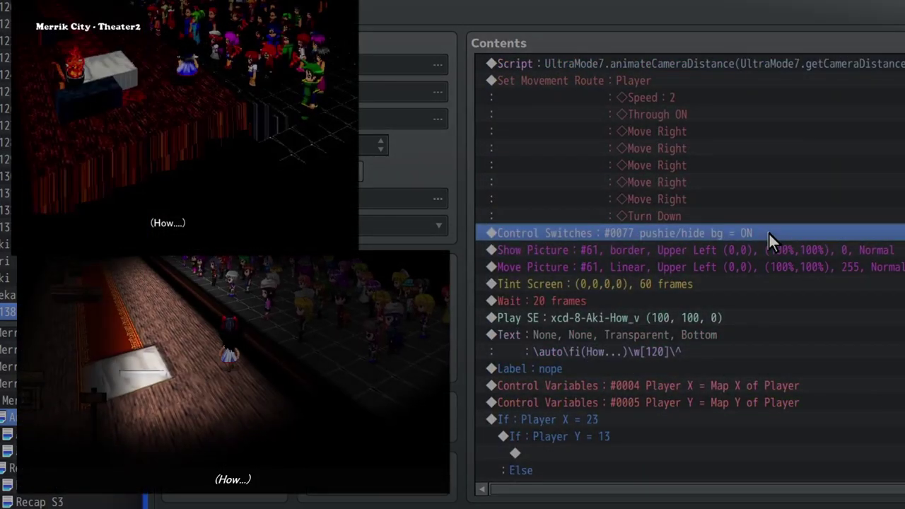
scroll(769, 232, "down", 5)
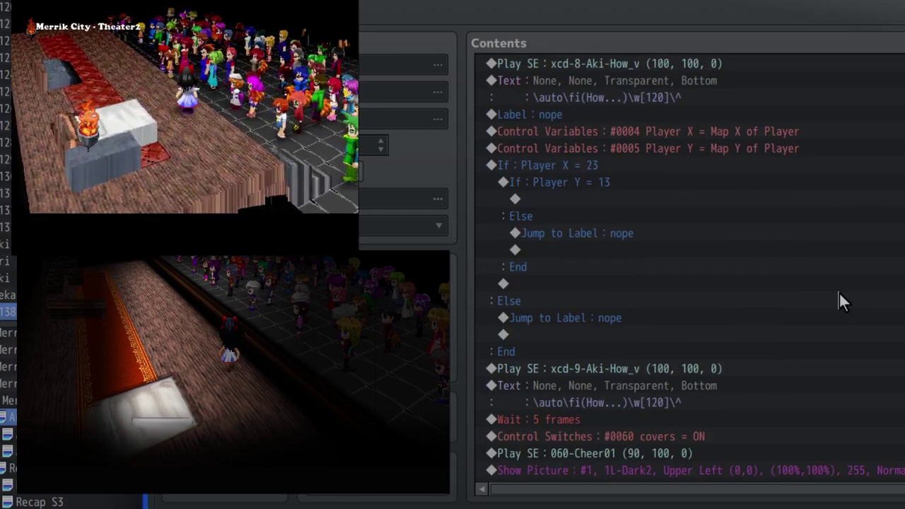
scroll(829, 353, "down", 2)
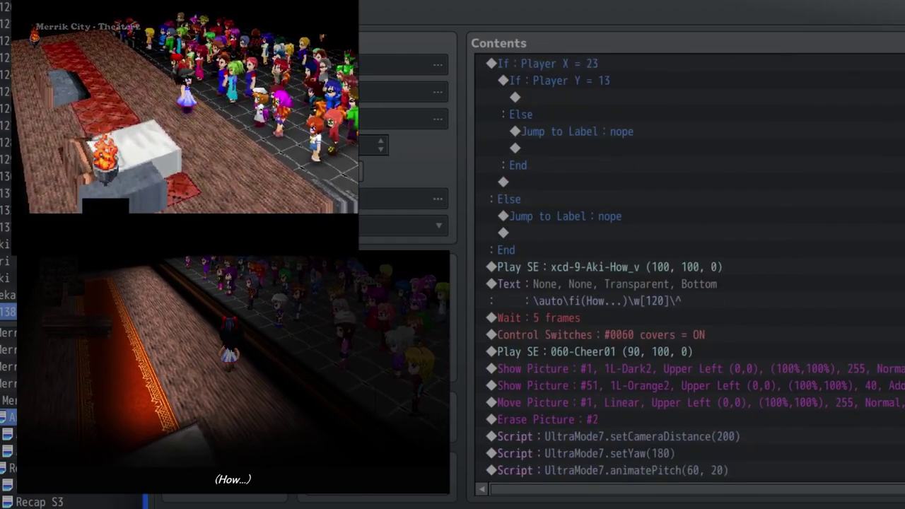
scroll(828, 353, "down", 1)
scroll(807, 390, "down", 6)
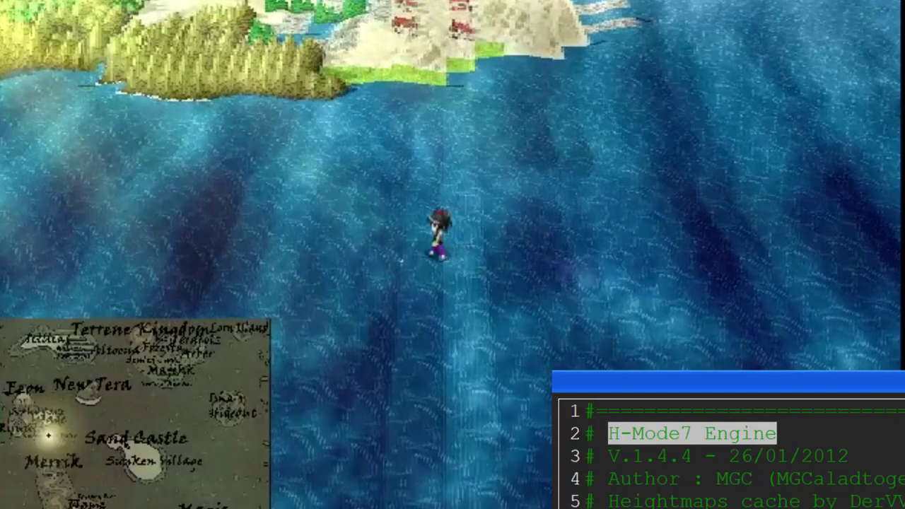
Step: Walk the character north, west across the sea, and north onto the coast
key("Up")
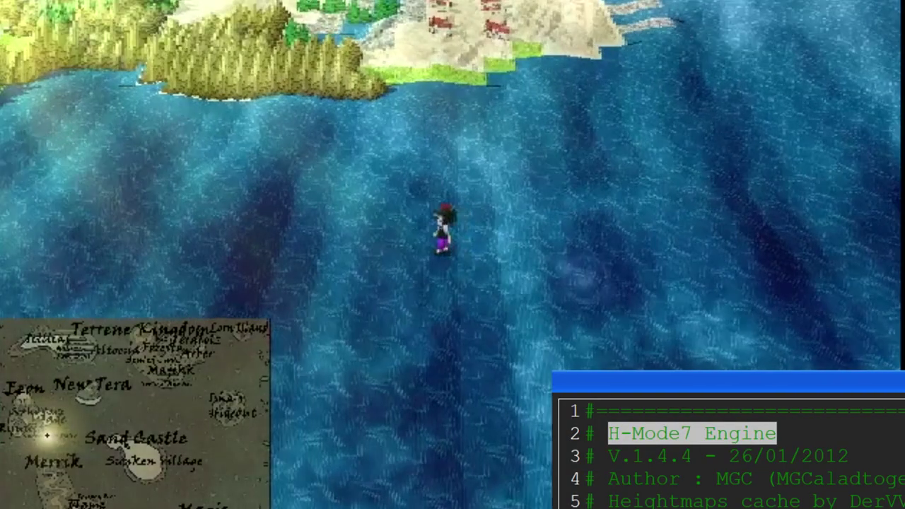
key("Left")
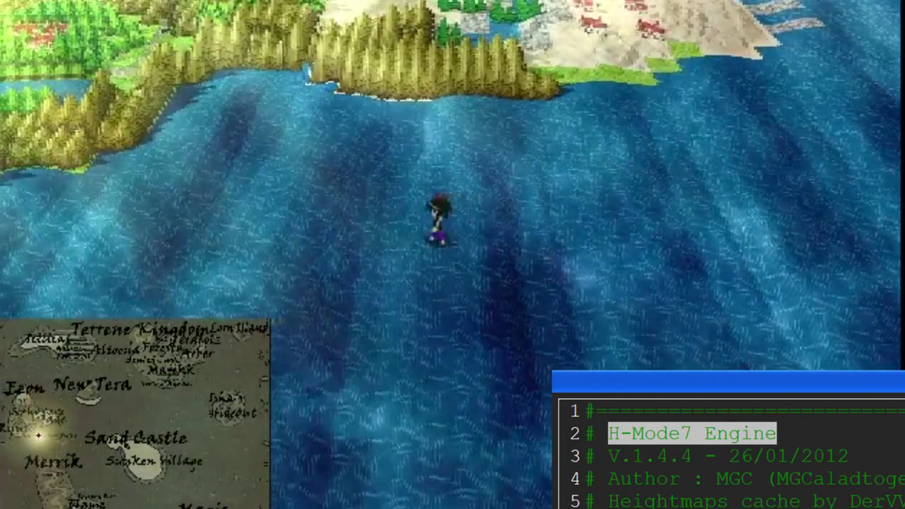
key("Up")
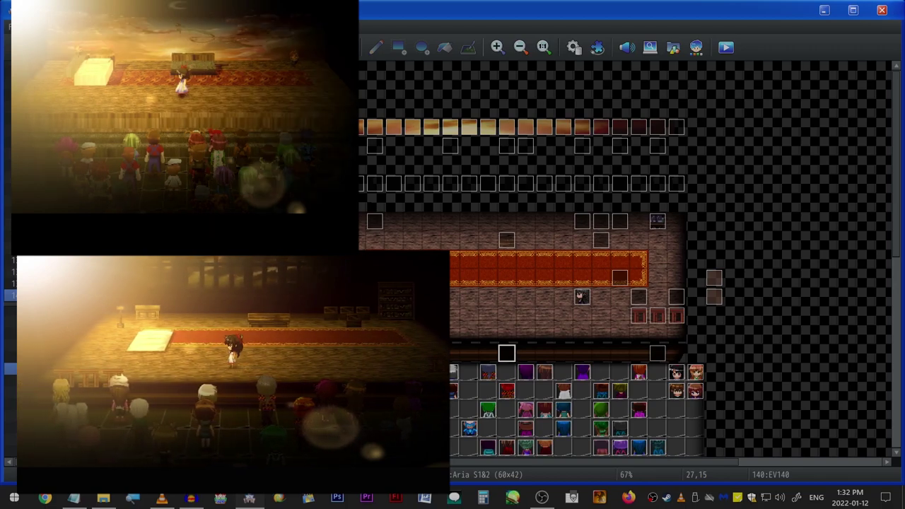
scroll(537, 283, "down", 1)
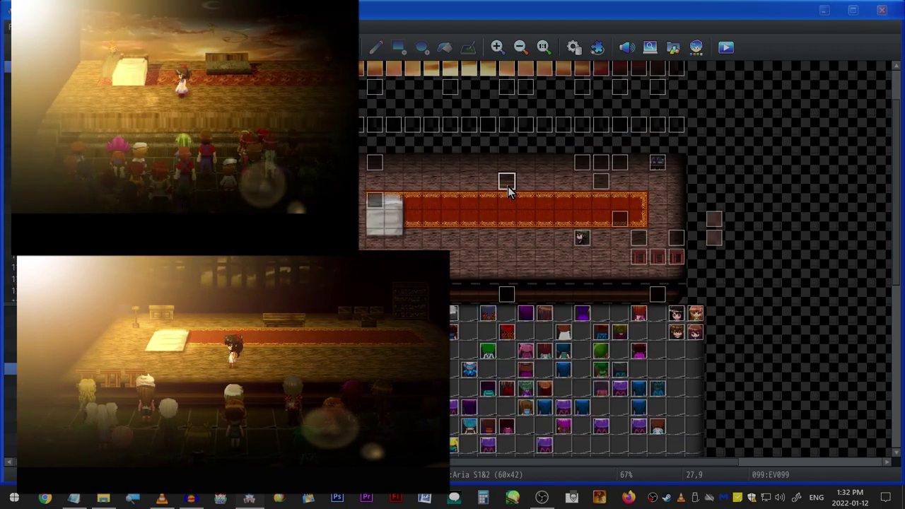
double_click(504, 177)
double_click(183, 304)
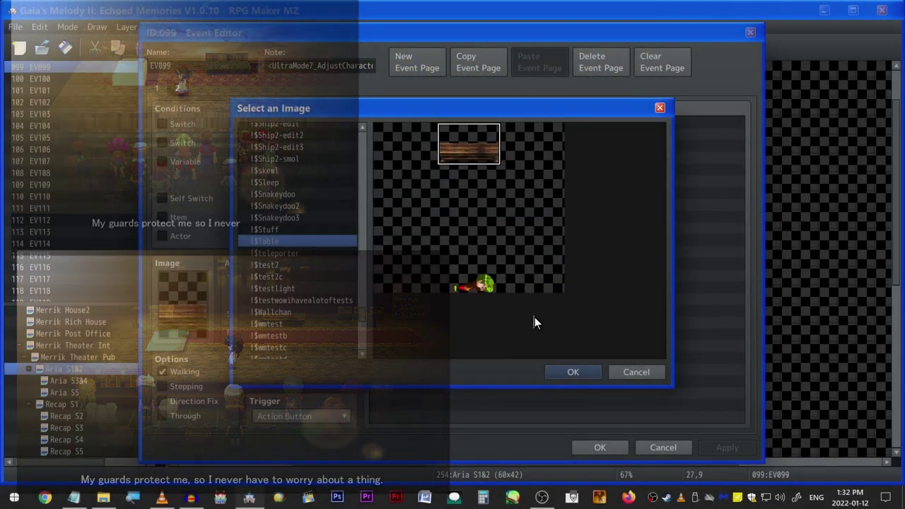
left_click(328, 231)
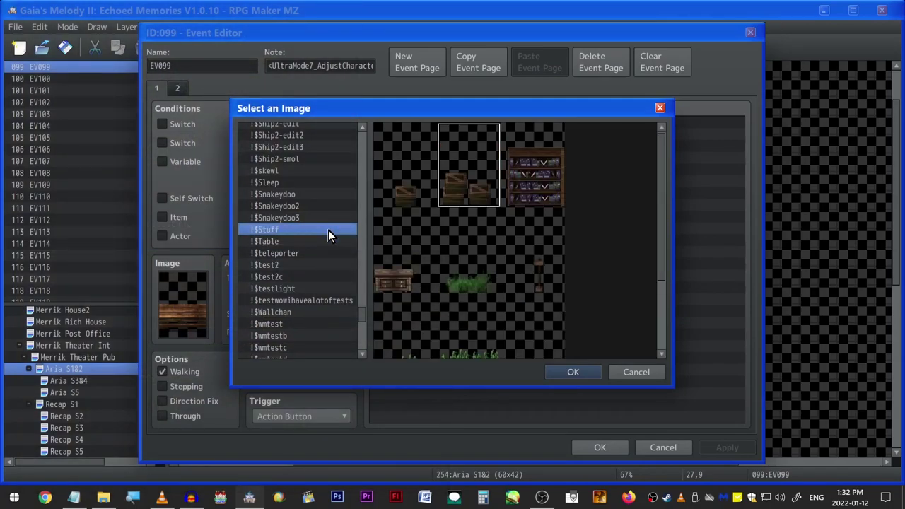
left_click(524, 184)
left_click(477, 278)
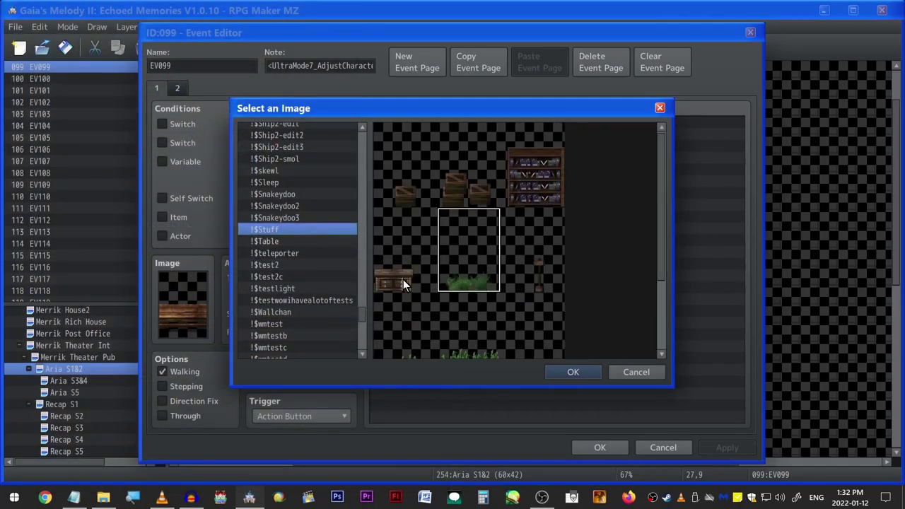
left_click(403, 280)
scroll(410, 209, "down", 3)
left_click_drag(393, 241, 534, 248)
left_click(408, 330)
scroll(467, 311, "up", 3)
left_click(545, 181)
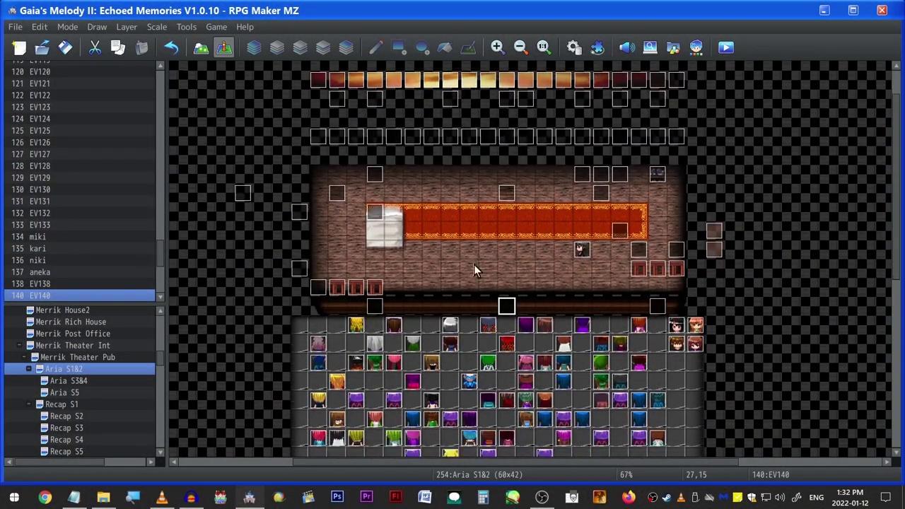
left_click(337, 305)
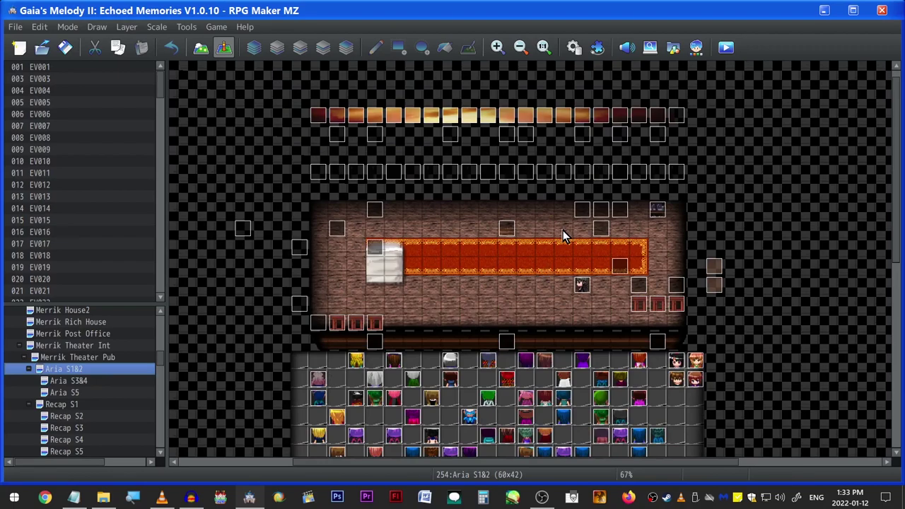
scroll(495, 205, "up", 1)
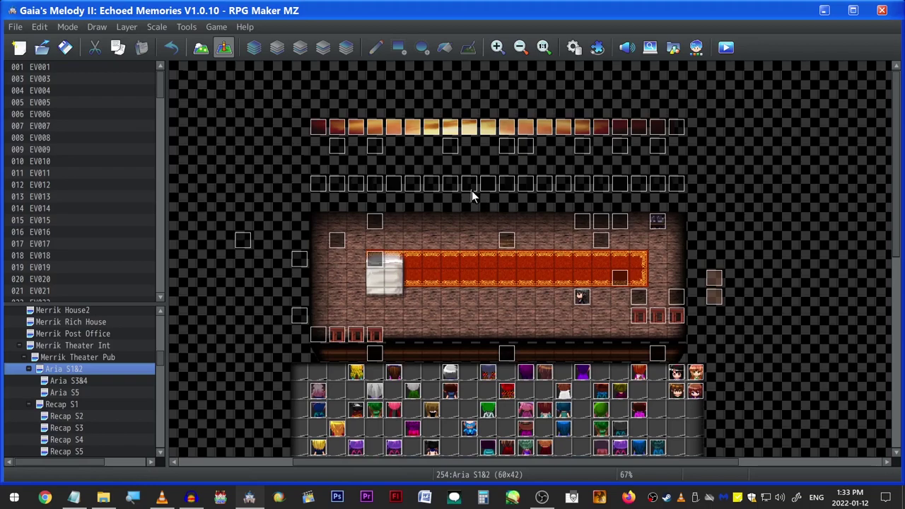
Step: Open EV003's image choices and preview the ztest8, ztest9 and ztest10 images
double_click(322, 184)
double_click(188, 299)
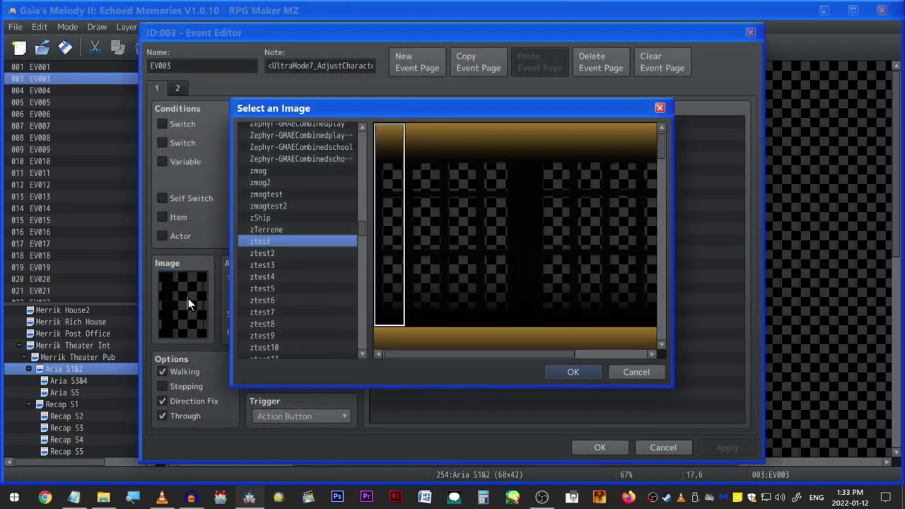
left_click_drag(422, 358, 536, 360)
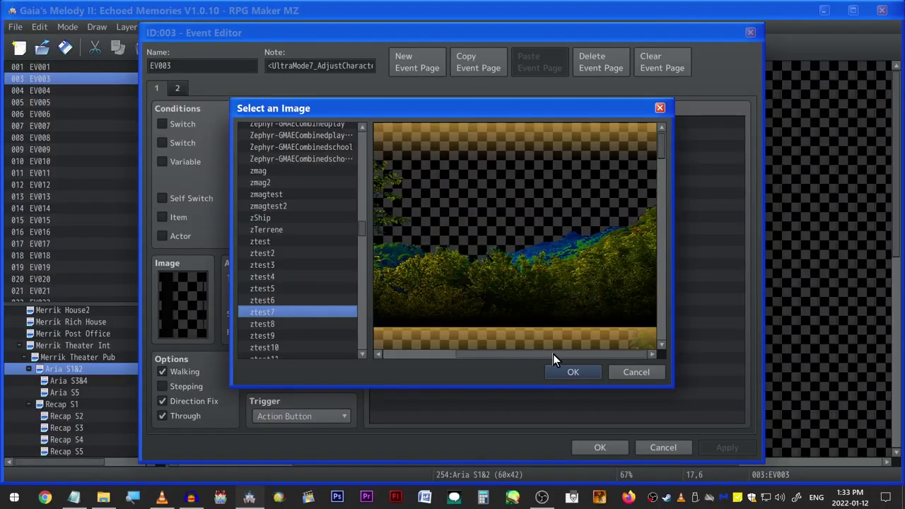
left_click(312, 324)
left_click(304, 336)
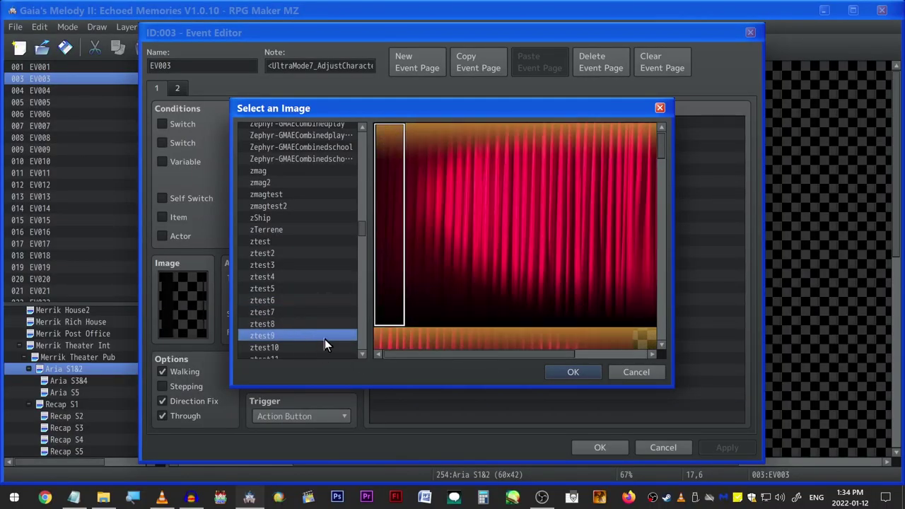
left_click(332, 346)
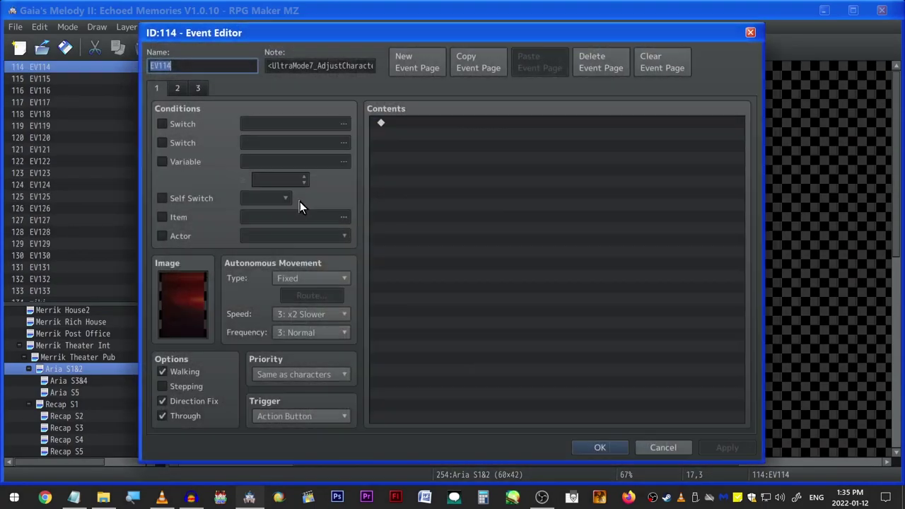
Step: Cancel EV114's image choice and close its event editor without changes
double_click(200, 303)
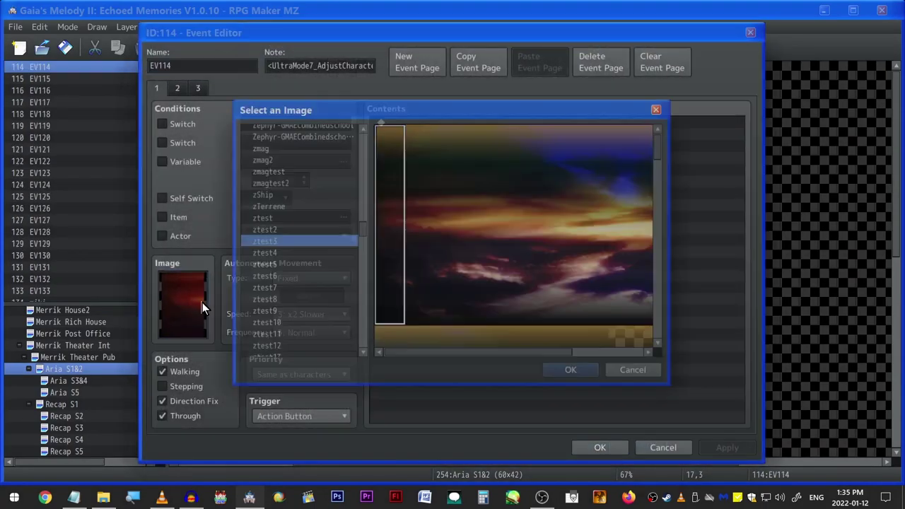
left_click(635, 372)
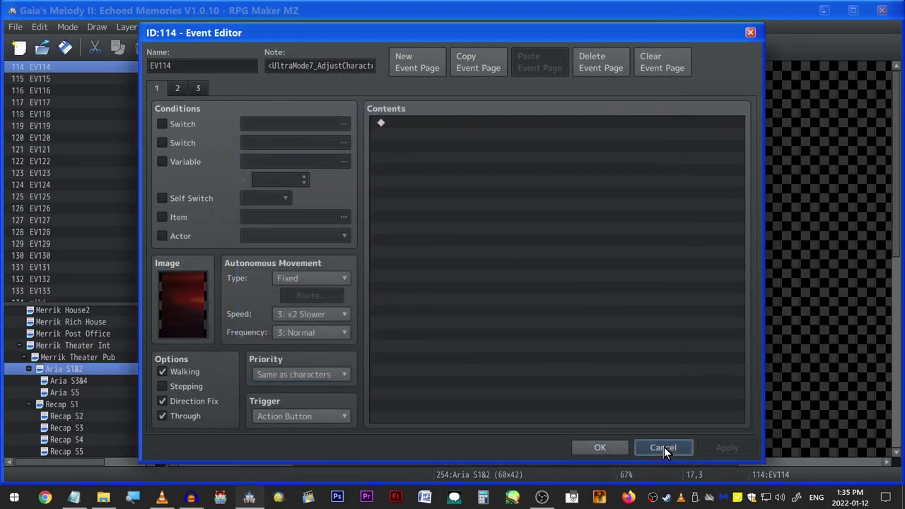
left_click(663, 447)
Step: View page 3 of event EV115, then step down through the Recap S2–S5 maps
double_click(342, 131)
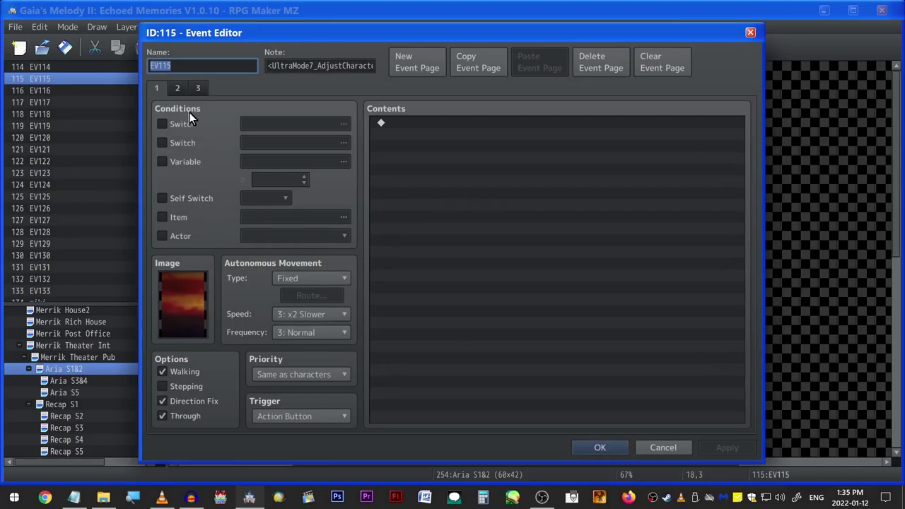
left_click(201, 89)
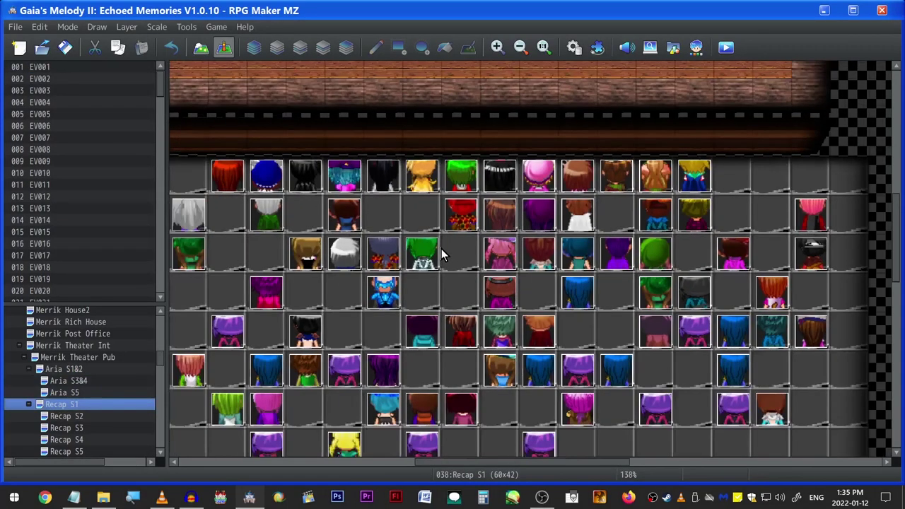
scroll(441, 249, "down", 3, "ctrl")
key("Down")
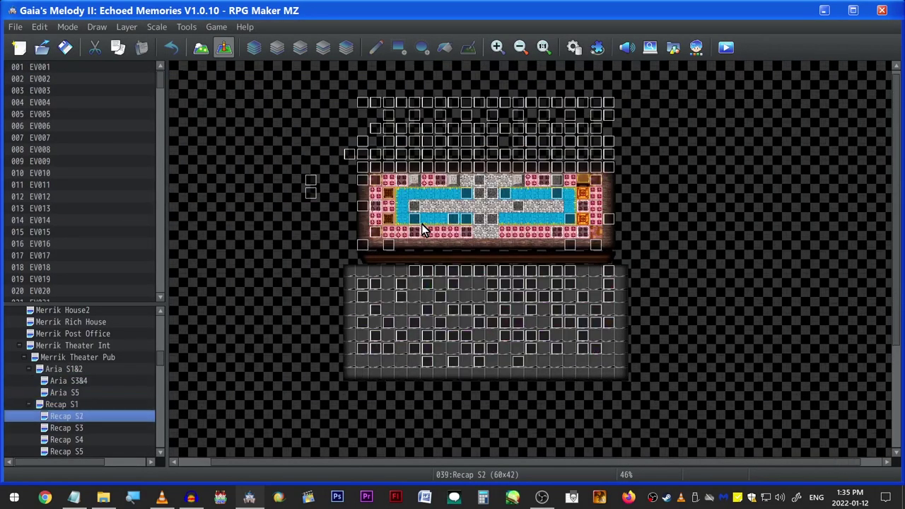
key("Down")
key("Down")
key("Down")
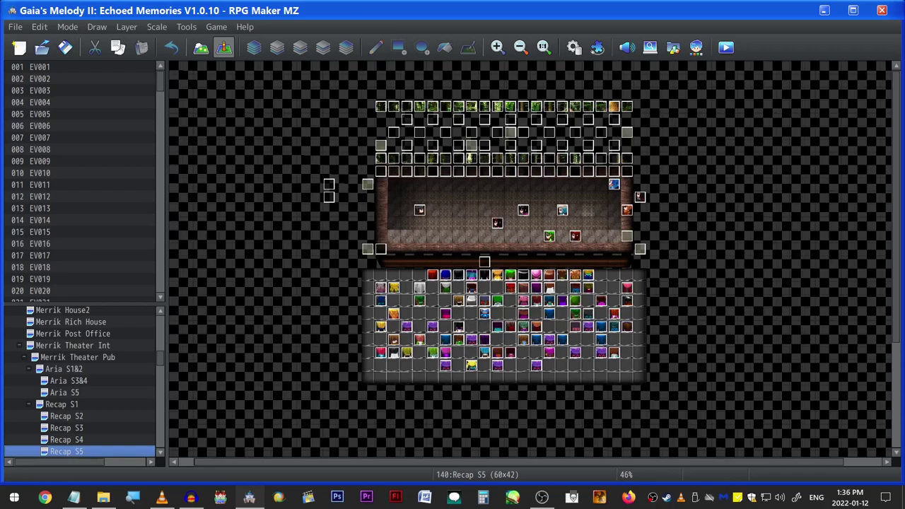
Step: Load the Aria S5 map and check the curtain event's image frames without changing them
left_click(111, 390)
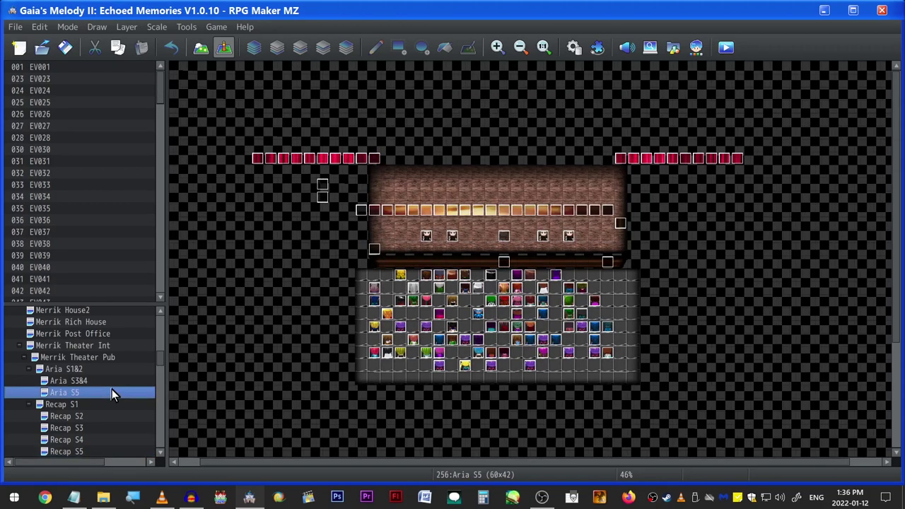
scroll(617, 192, "up", 2, "ctrl")
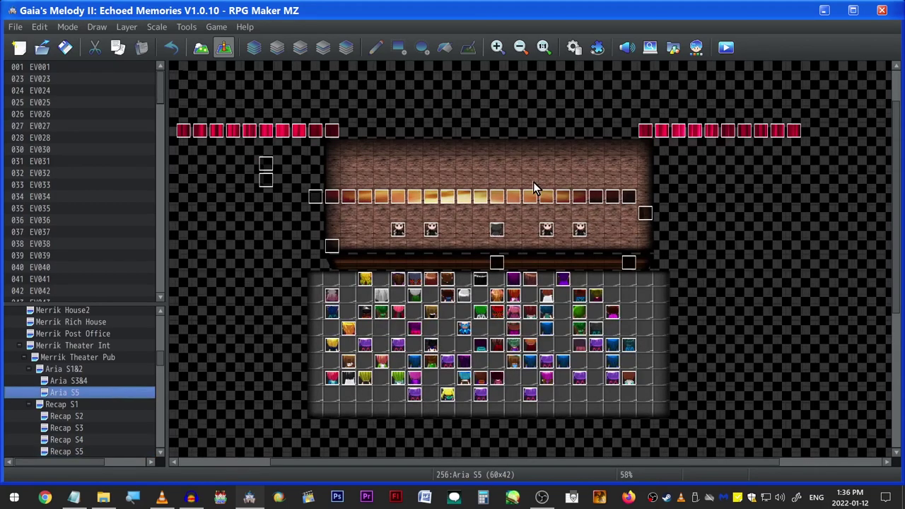
double_click(330, 154)
double_click(169, 311)
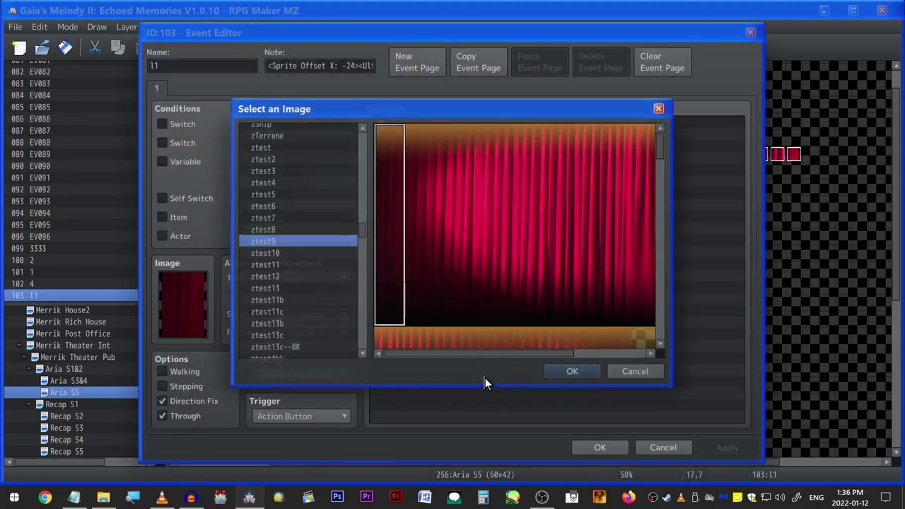
left_click(458, 299)
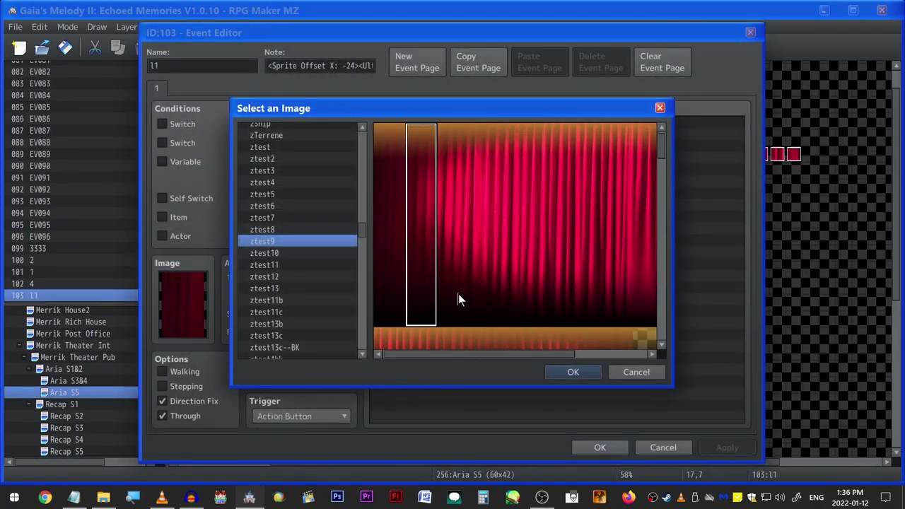
left_click(636, 372)
left_click(663, 448)
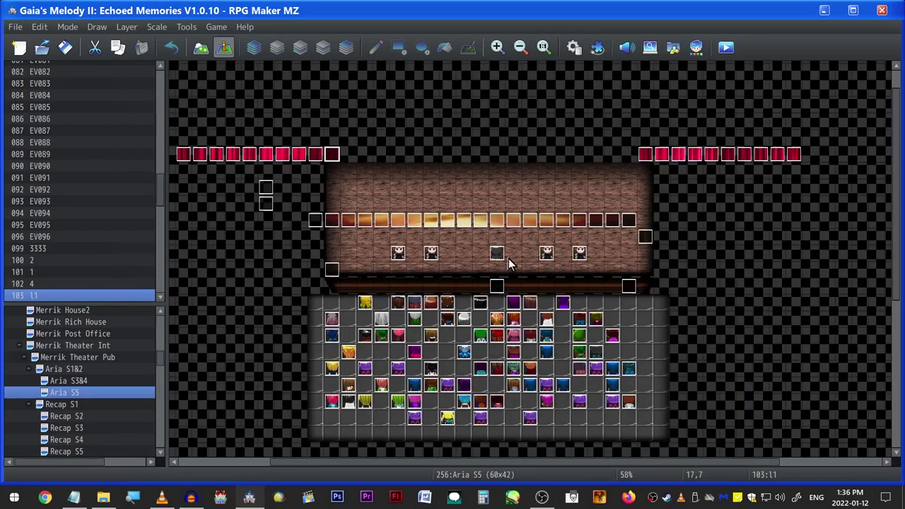
Step: Open EV138 and review its curtain placement commands, including Set Event Location r2
double_click(330, 273)
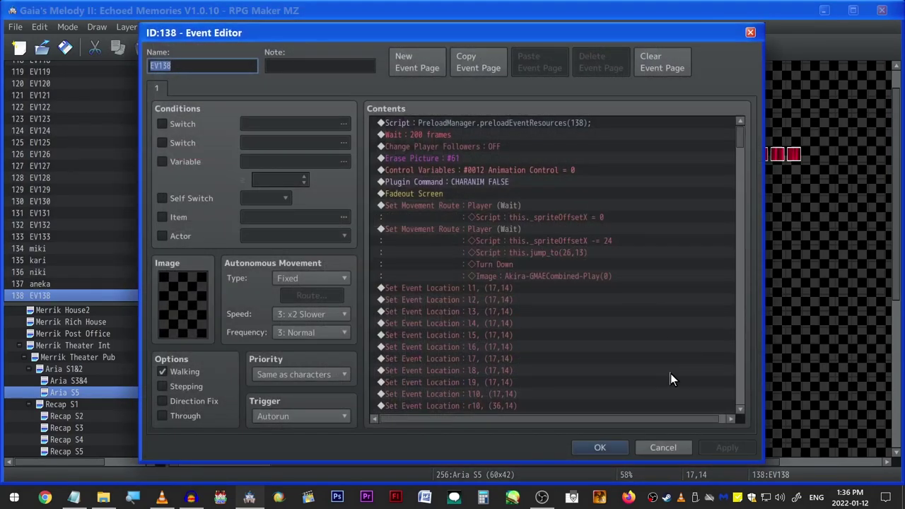
scroll(566, 283, "down", 2)
left_click(543, 287, "shift")
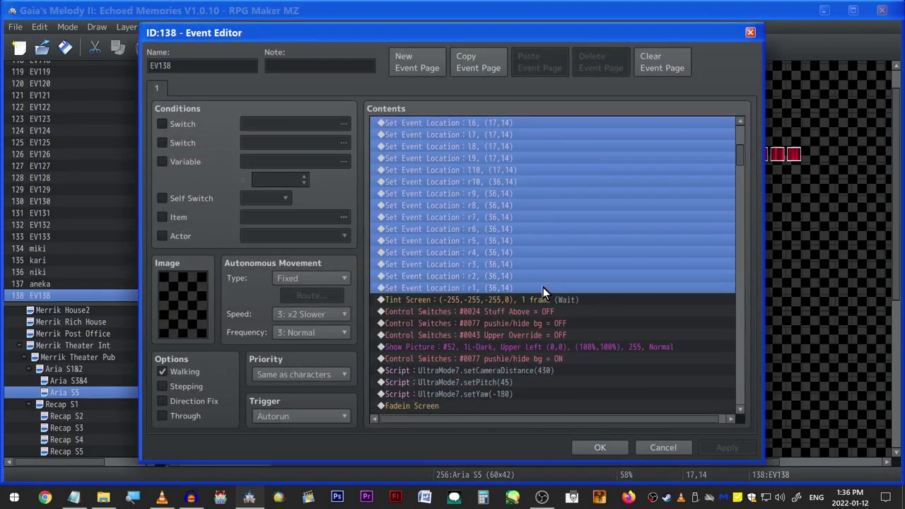
left_click(553, 276)
scroll(616, 355, "down", 10)
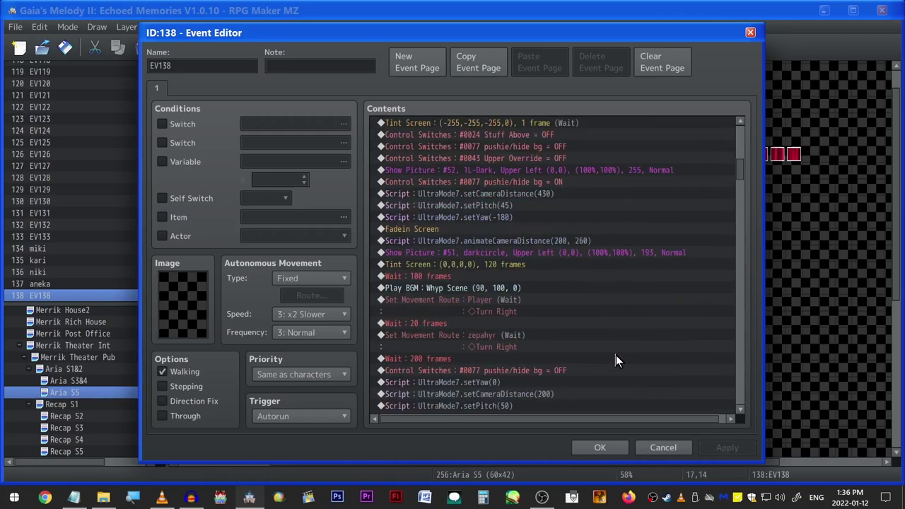
scroll(609, 349, "down", 3)
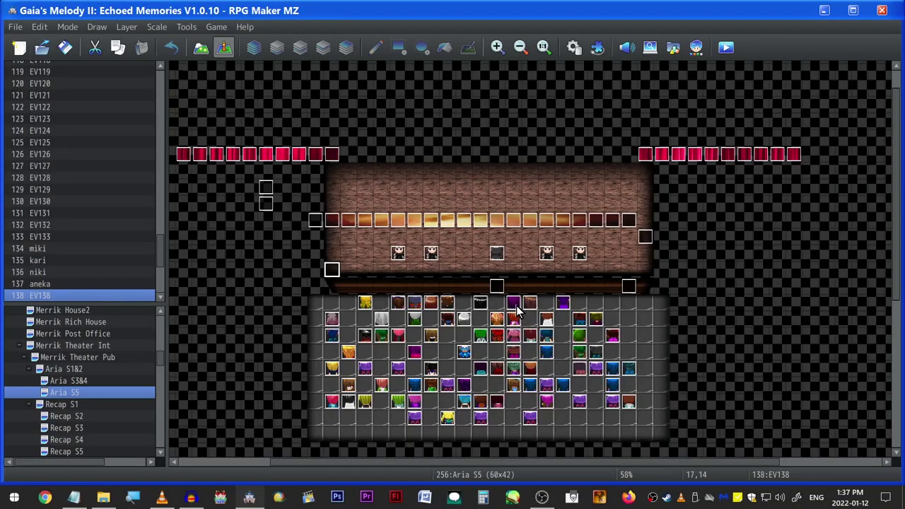
Step: Select an audience member event and advance the cutscene dialogue one line
scroll(516, 306, "up", 3, "ctrl")
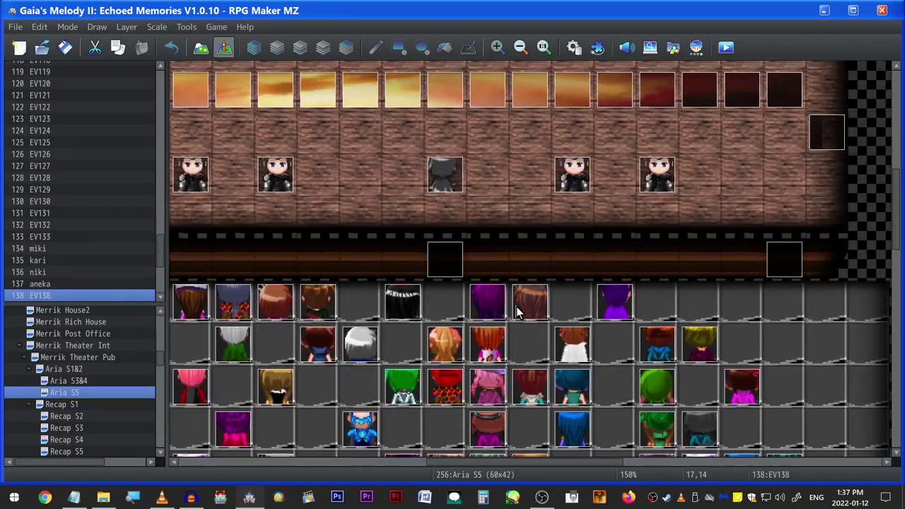
left_click(516, 309)
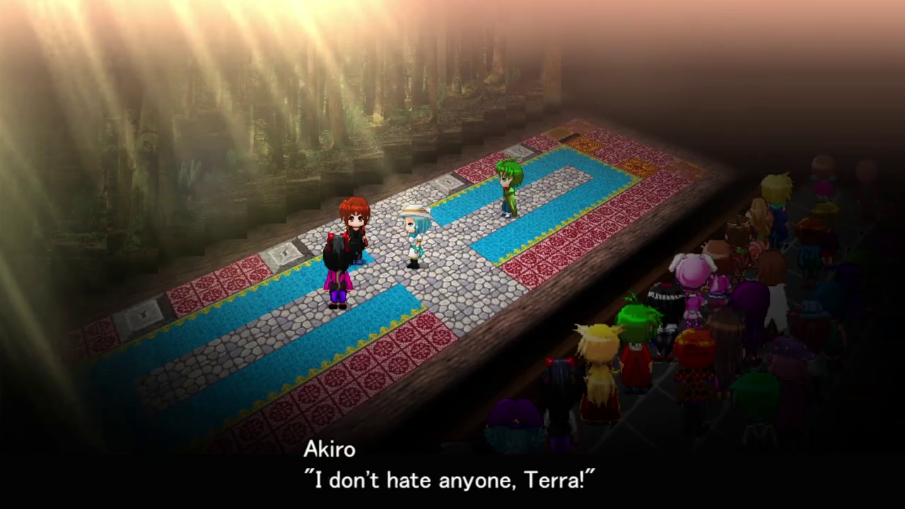
key("Return")
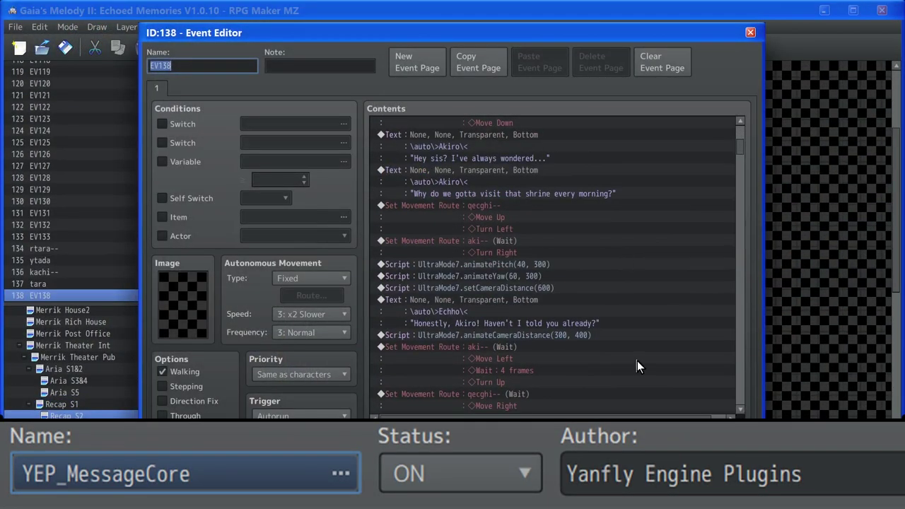
Step: Scroll through EV138's commands, marking dialogue lines along the way
scroll(637, 365, "down", 8)
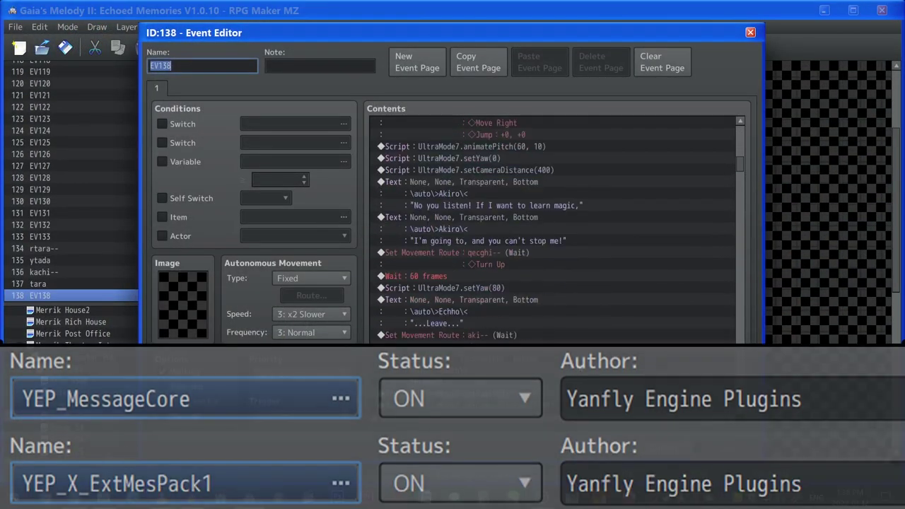
scroll(576, 358, "down", 10)
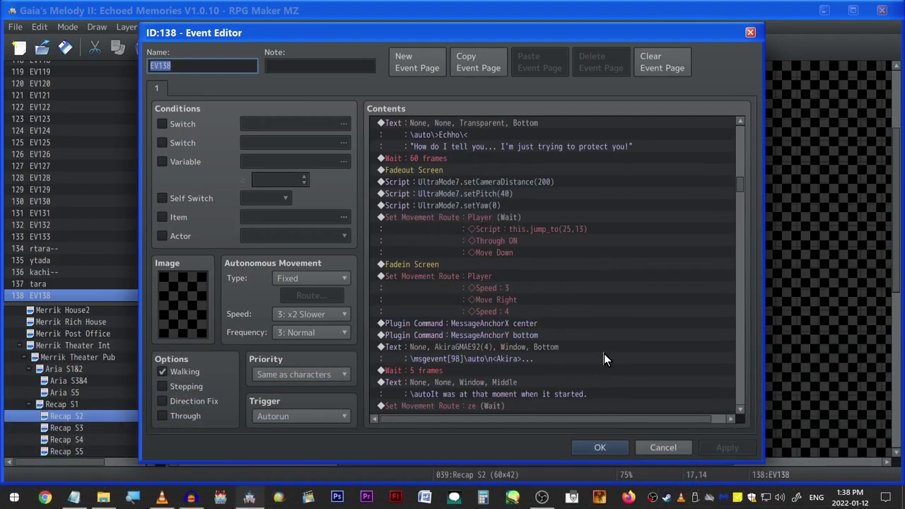
scroll(604, 353, "down", 7)
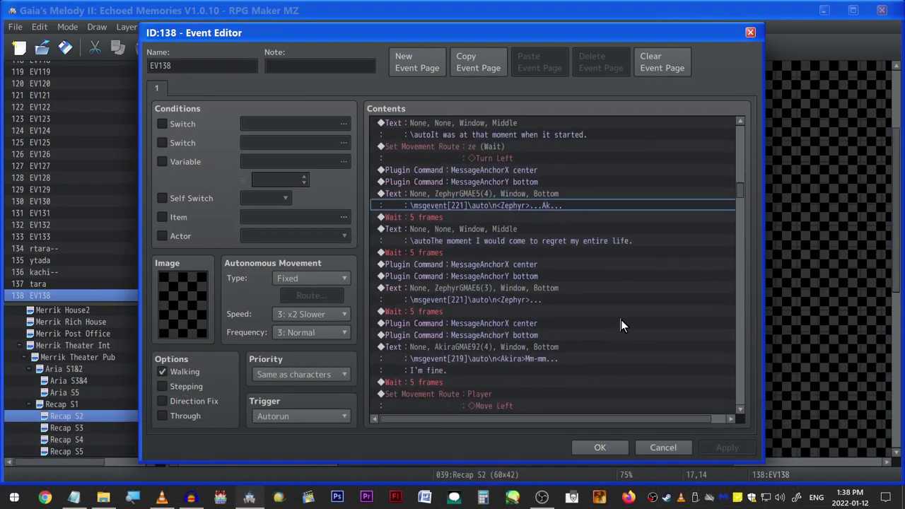
left_click(589, 359)
scroll(590, 359, "down", 4)
left_click(559, 302)
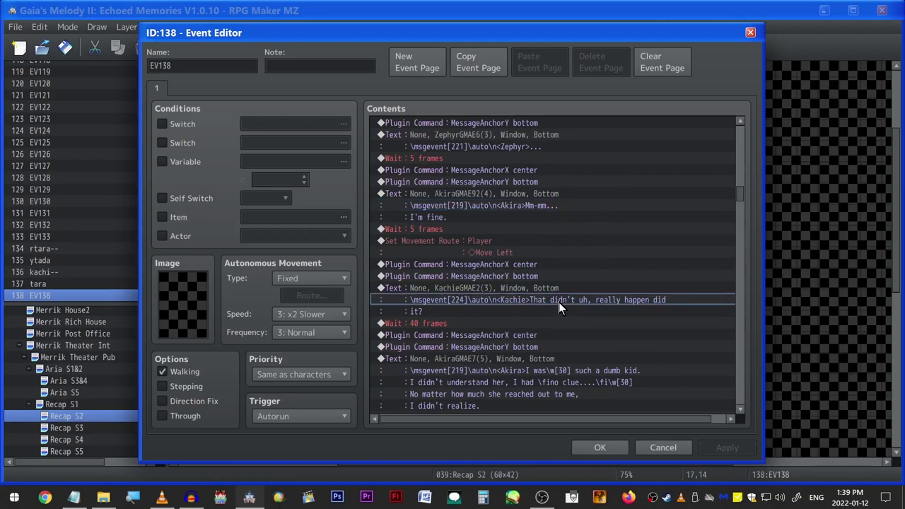
Step: Mark one more dialogue line, then close EV138 without saving
scroll(559, 302, "down", 1)
left_click(496, 356)
scroll(586, 406, "down", 3)
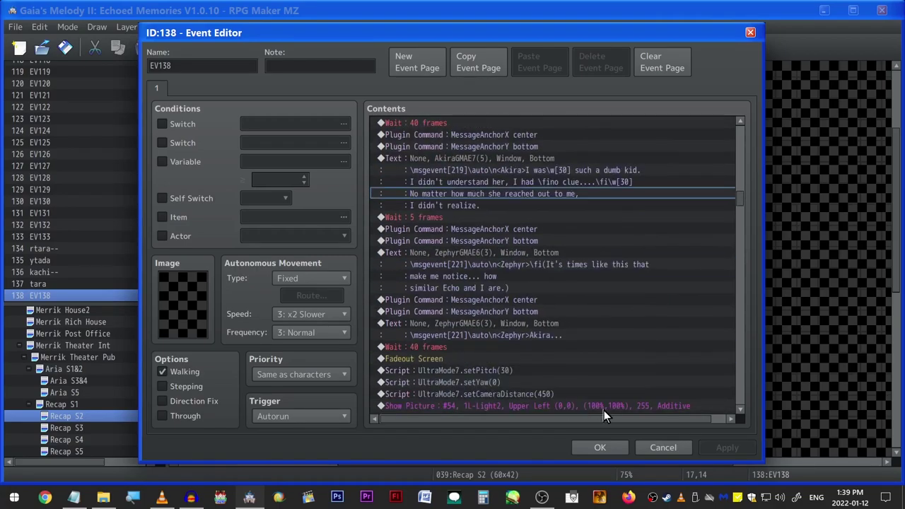
left_click(659, 448)
Step: Find event 221 among the map events, open it, and close it again
key("ctrl+f")
type("221")
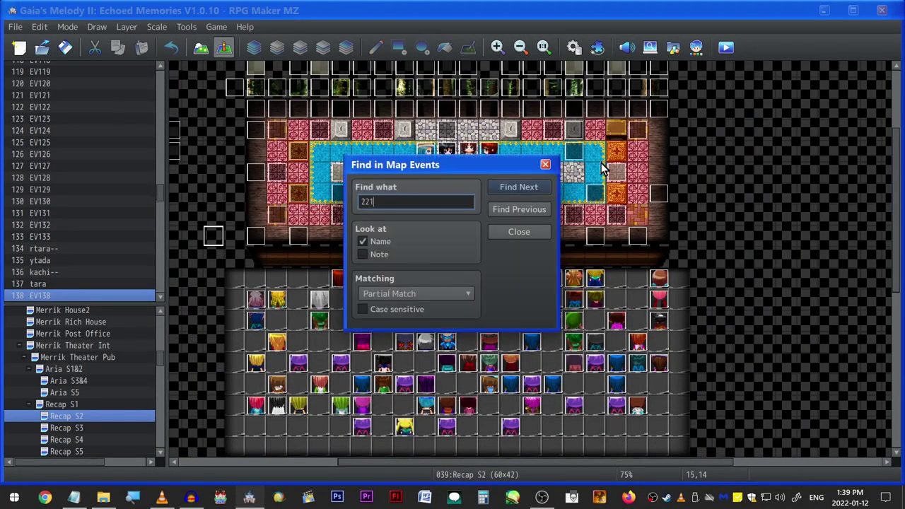
key("Return")
left_click(541, 162)
key("Return")
key("Escape")
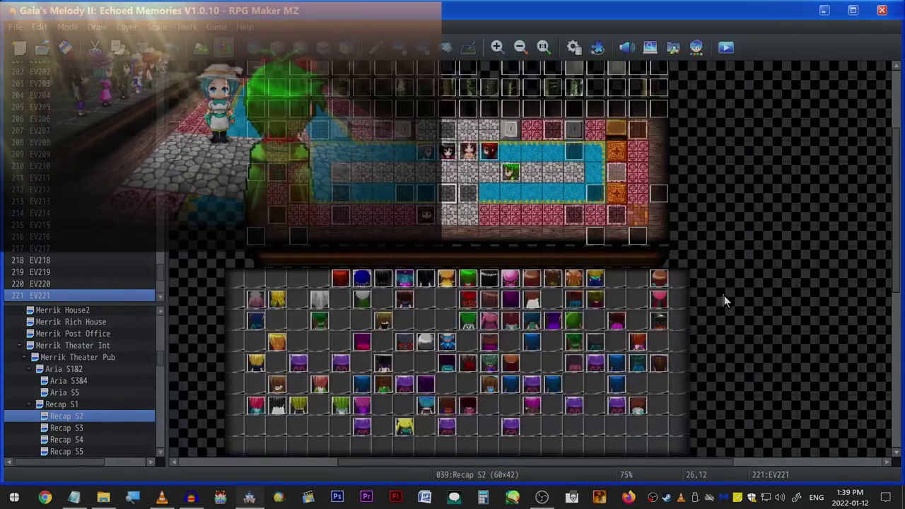
Step: Pan to the map's upper rows and open the Top text command for editing
middle_click_drag(447, 125, 452, 212)
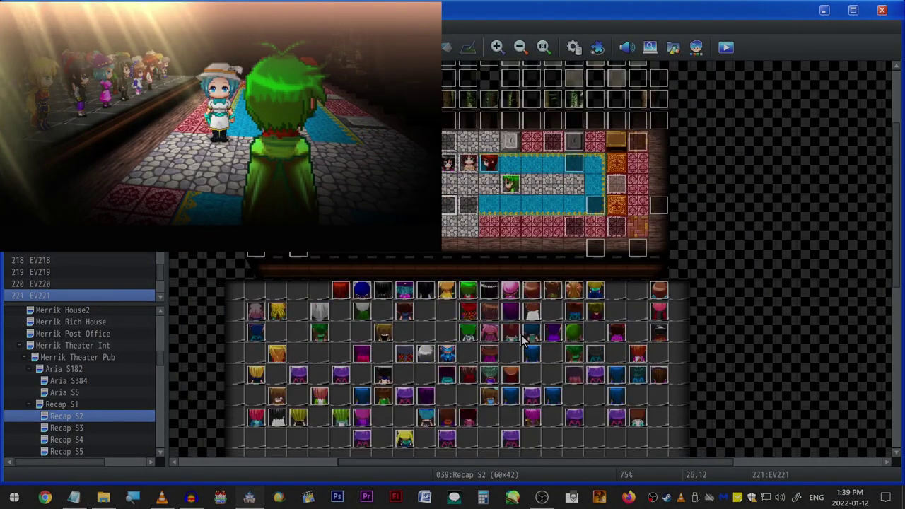
scroll(475, 342, "up", 3)
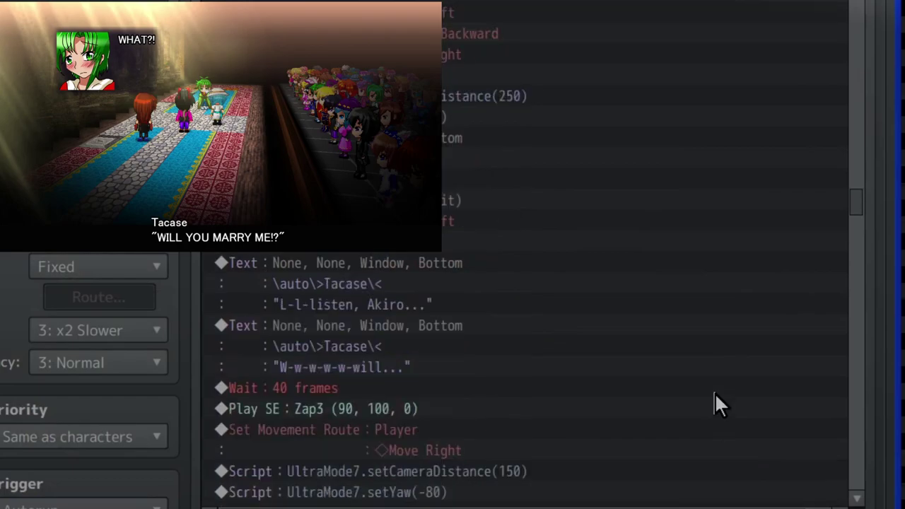
scroll(714, 404, "down", 5)
right_click(521, 132)
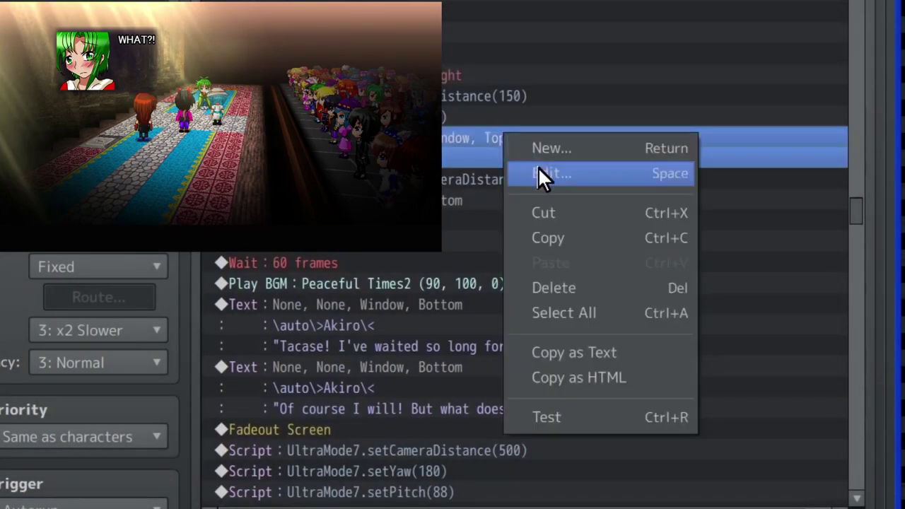
left_click(485, 174)
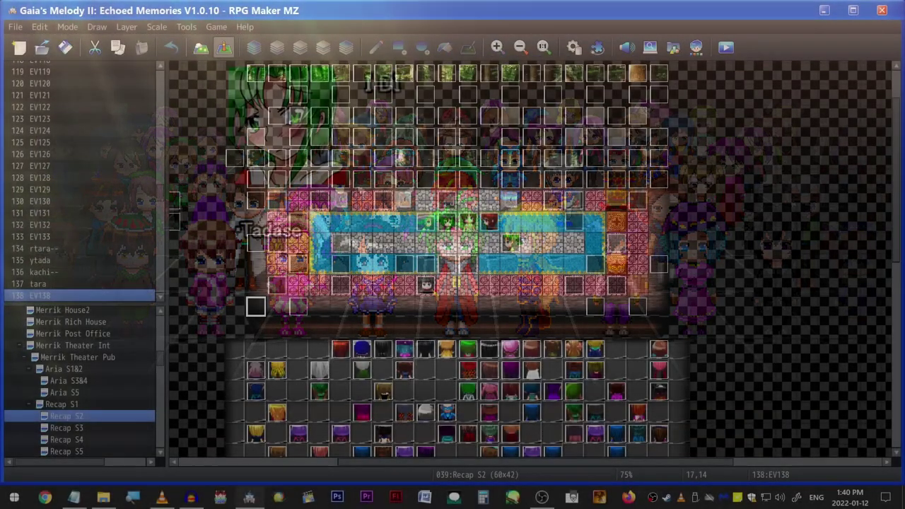
Step: Search the map list for 'gaia' and open the Gaia Overworld map
key("Home")
key("ctrl+f")
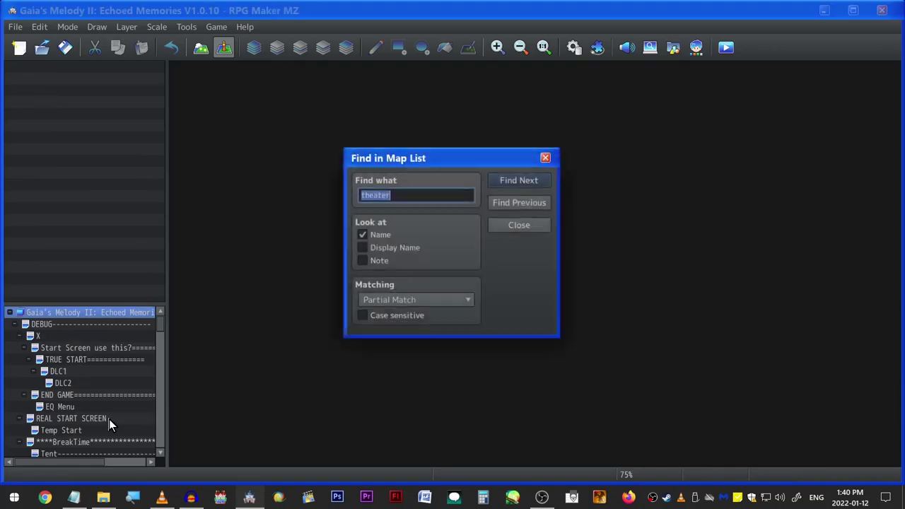
type("gaia")
left_click(519, 181)
left_click(541, 226)
scroll(517, 206, "down", 4, "ctrl")
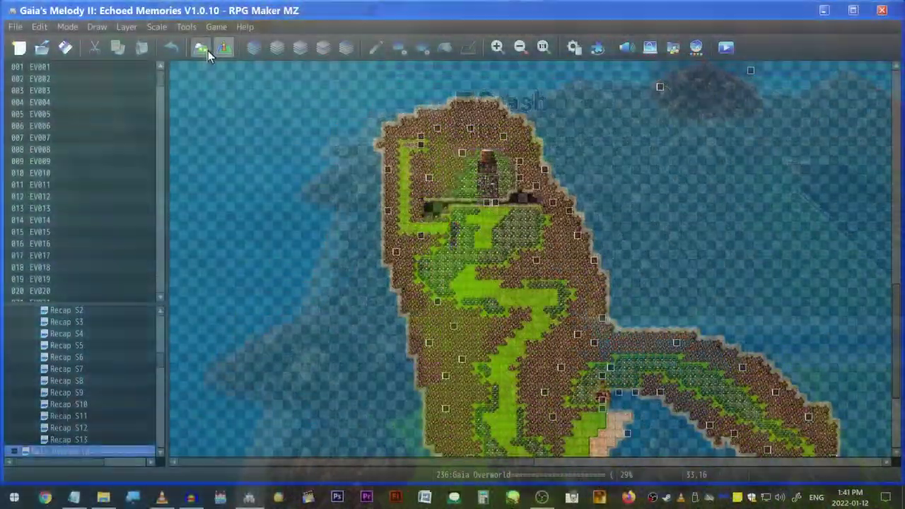
left_click(201, 47)
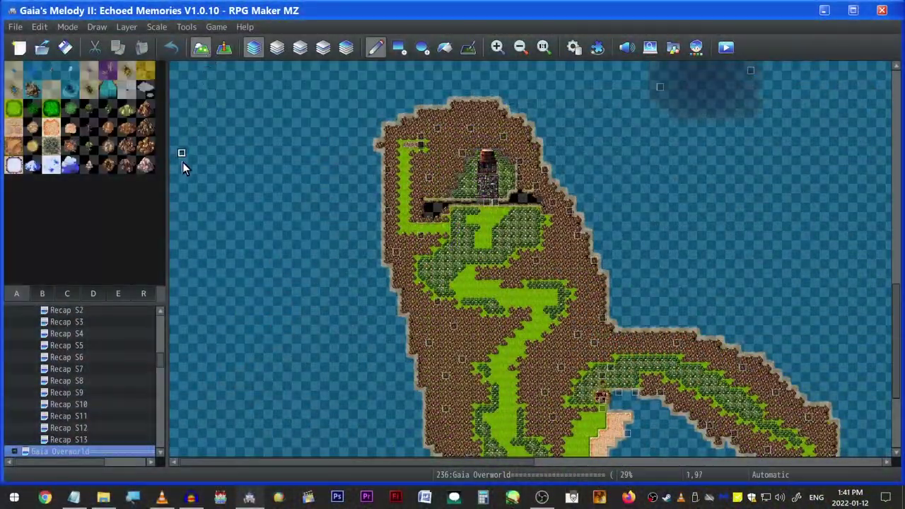
left_click(39, 293)
left_click(58, 293)
left_click(90, 294)
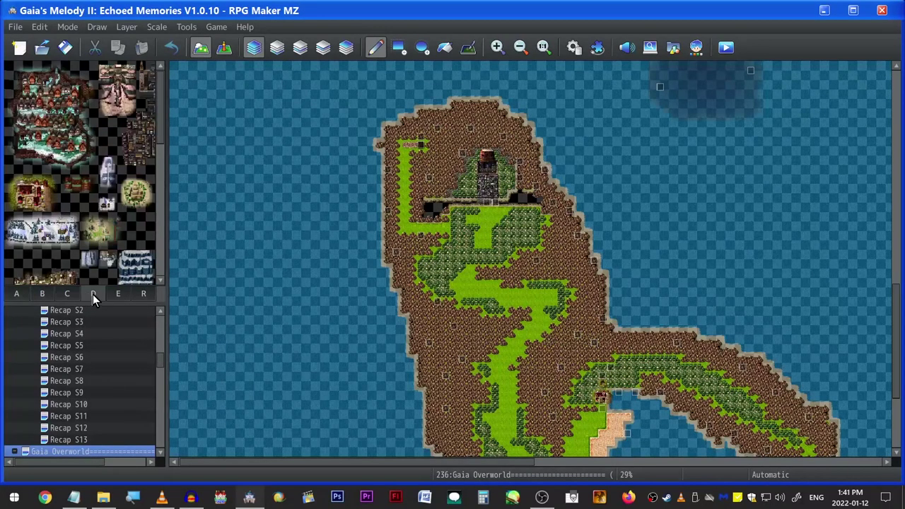
scroll(124, 226, "down", 5)
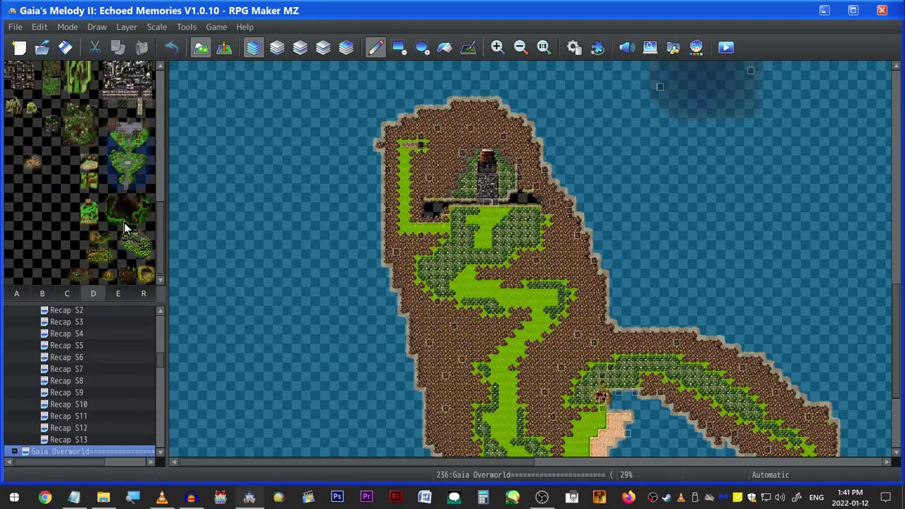
left_click(133, 221)
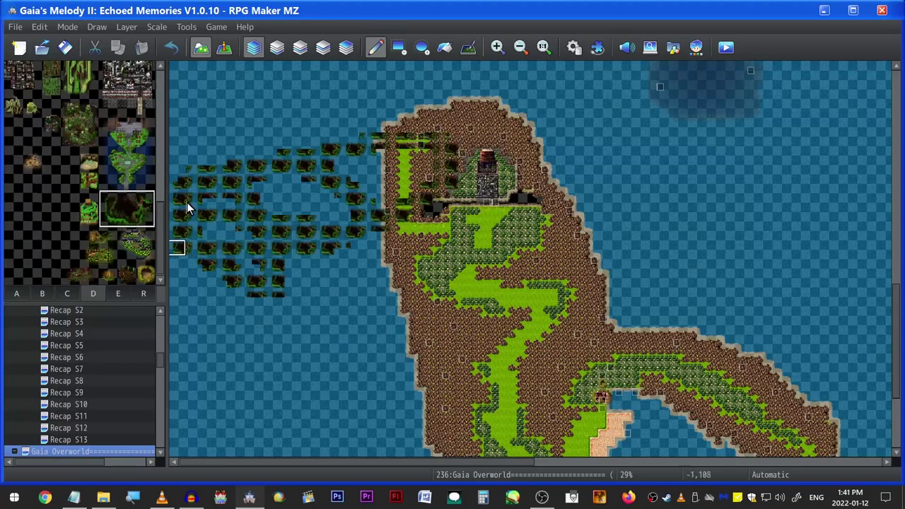
key("F6")
scroll(474, 274, "down", 2)
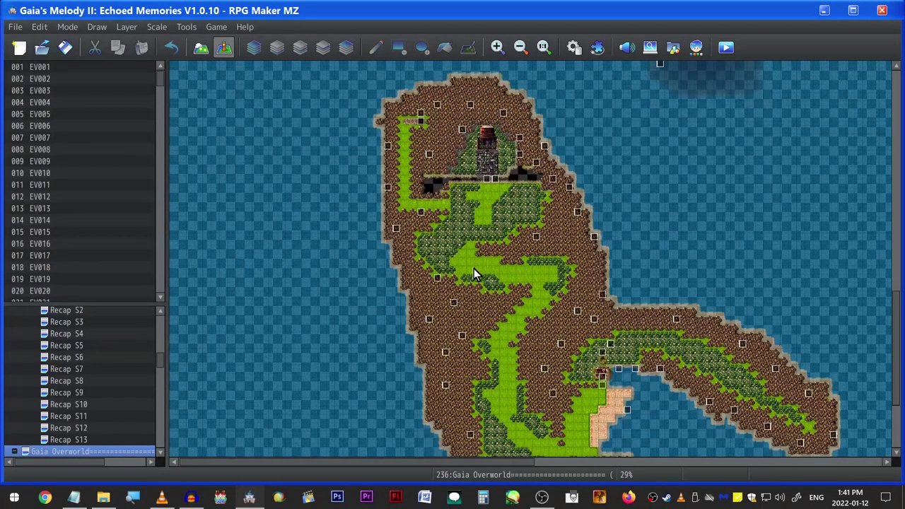
scroll(525, 208, "up", 3)
double_click(525, 209)
double_click(171, 305)
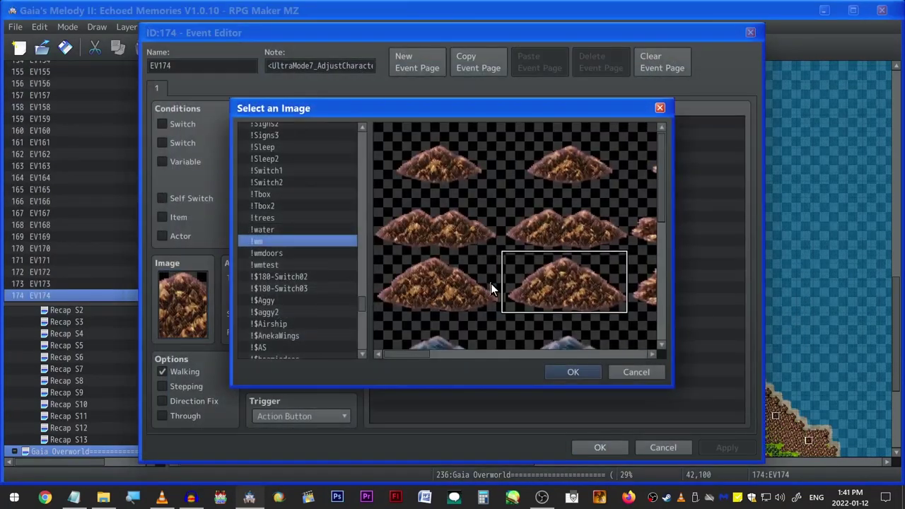
scroll(491, 283, "down", 3)
left_click_drag(429, 350, 523, 344)
scroll(511, 278, "up", 3)
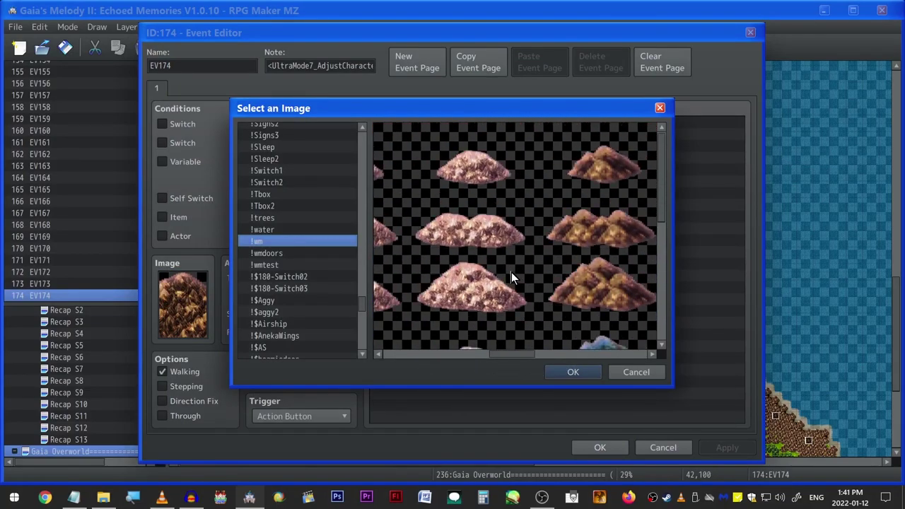
left_click(573, 371)
left_click(655, 447)
scroll(605, 366, "down", 5)
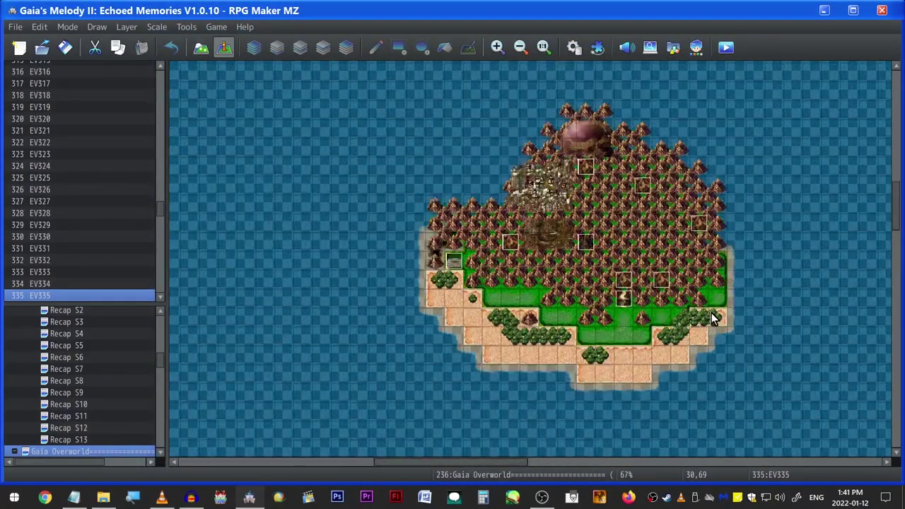
double_click(621, 335)
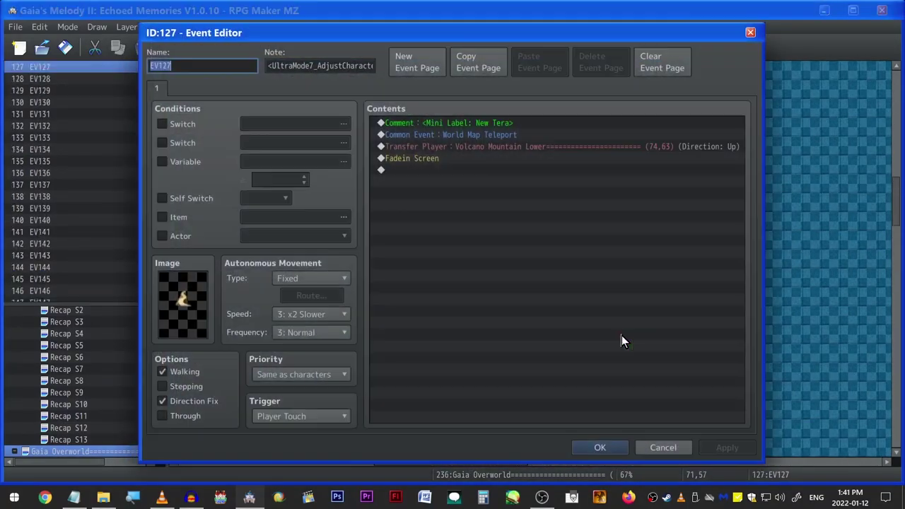
left_click(669, 444)
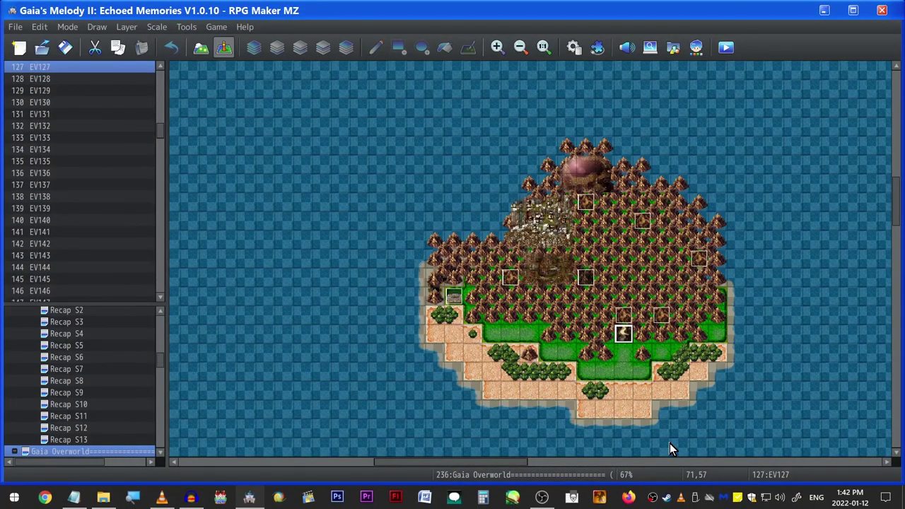
Step: Expand Gaia Overworld's sub-maps and open the Underwater map
left_click(71, 452)
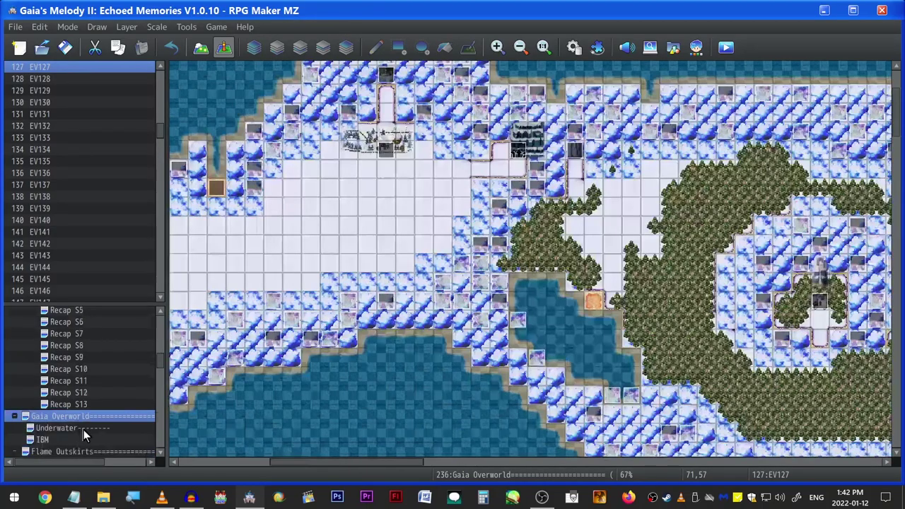
key("Down")
scroll(433, 228, "down", 4, "ctrl")
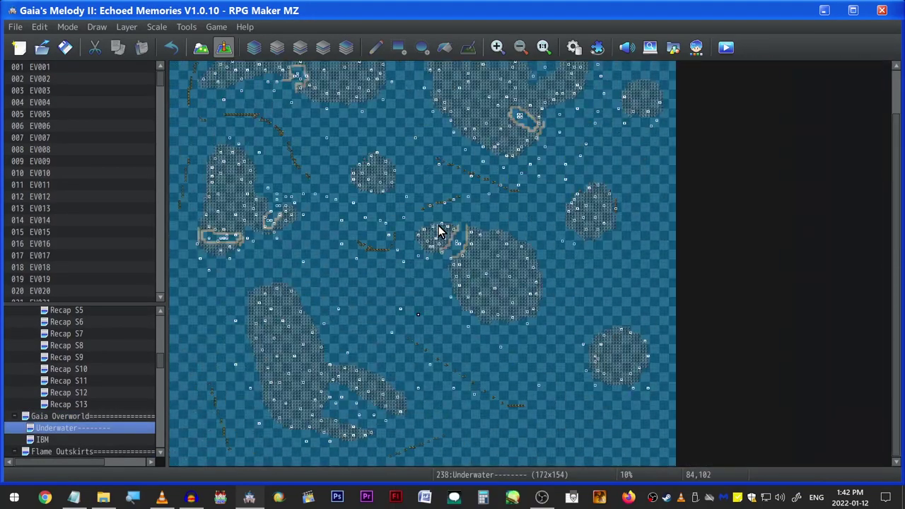
scroll(429, 225, "up", 4, "ctrl")
Step: Create an Underwater map event and browse its image choices for the seaweed sprite
double_click(410, 192)
double_click(183, 304)
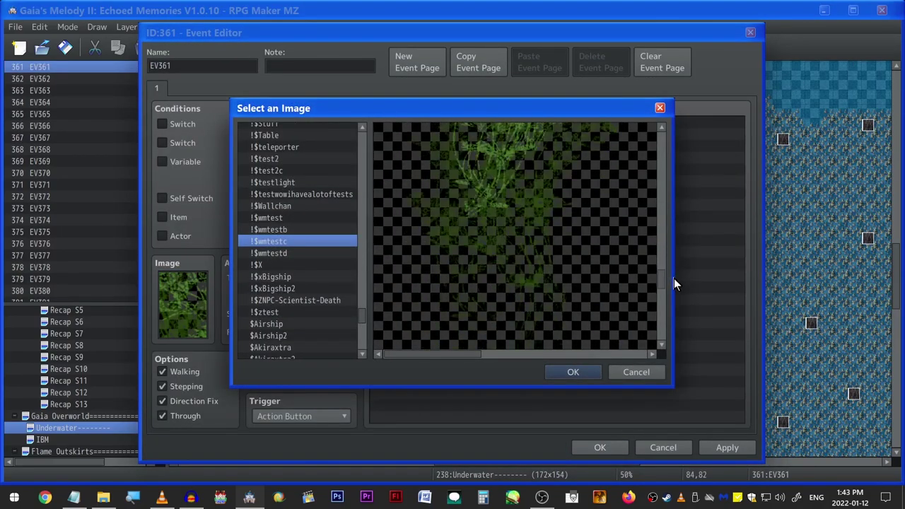
left_click_drag(674, 278, 666, 260)
left_click_drag(460, 356, 663, 356)
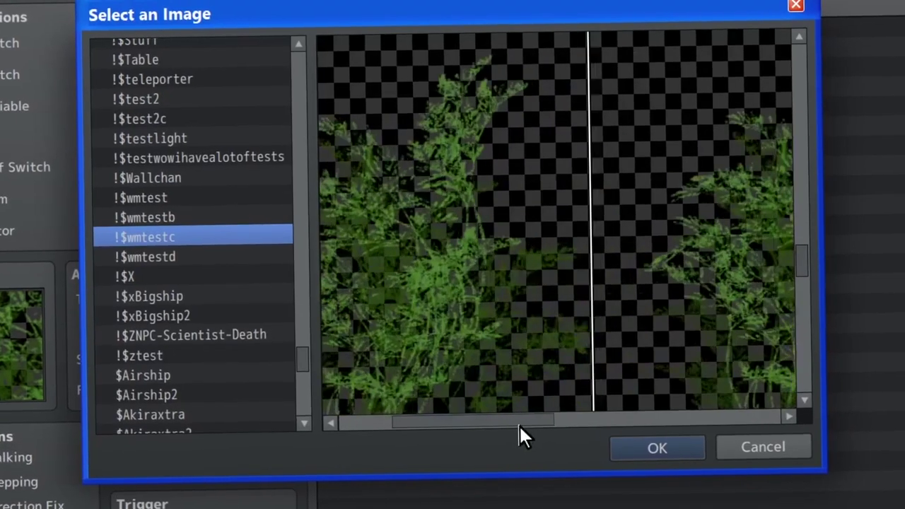
left_click_drag(846, 395, 444, 349)
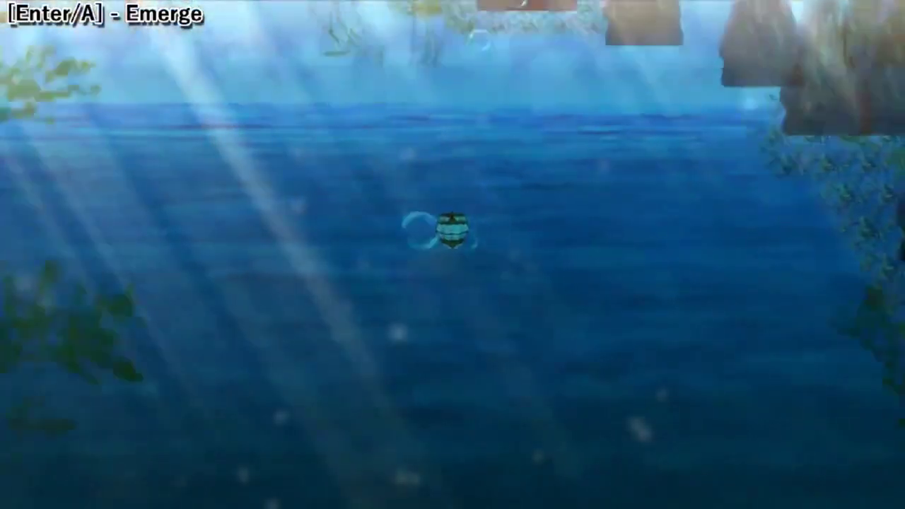
key("Up")
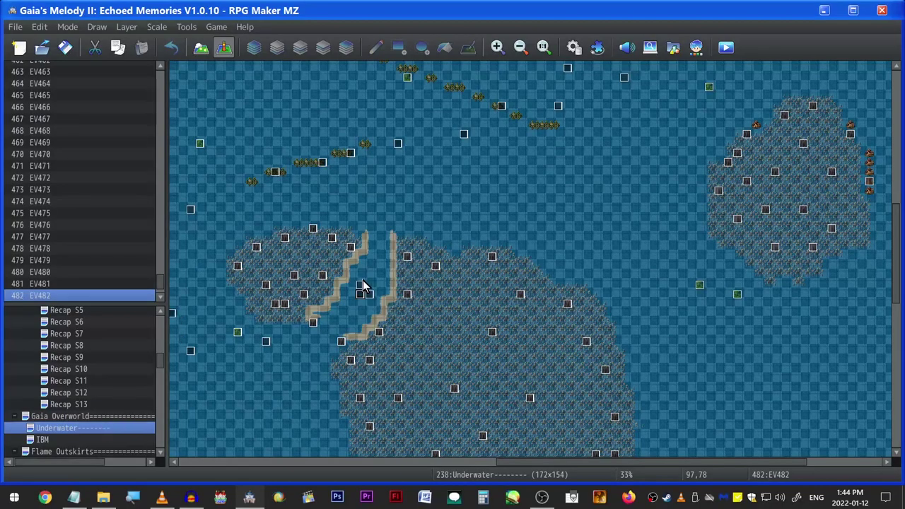
Step: Jump to the Battle map using the map-name search
key("ctrl+f")
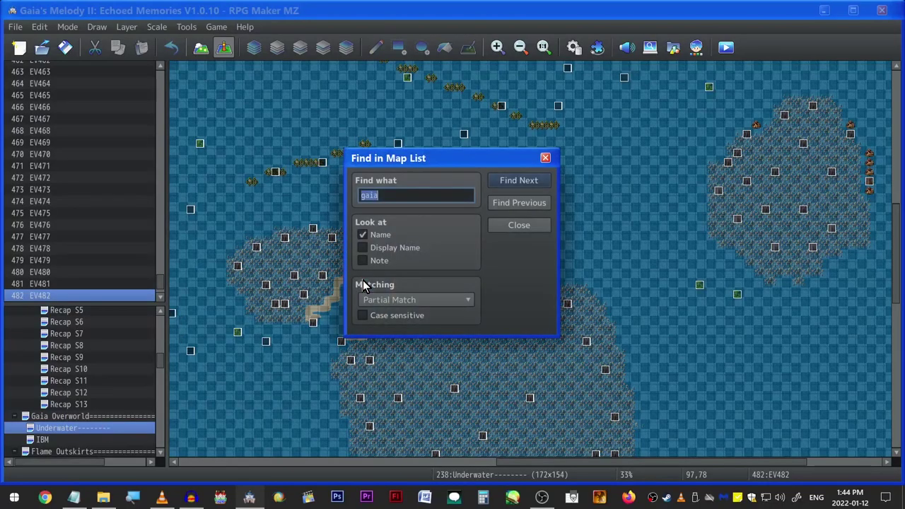
key("Return")
left_click(515, 226)
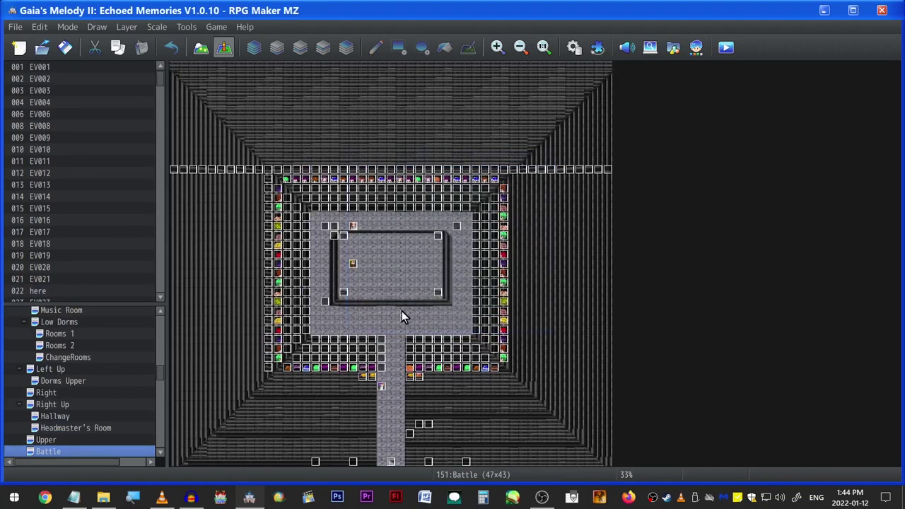
Step: Browse image choices for a new Battle map event, then discard it
double_click(297, 232)
double_click(182, 305)
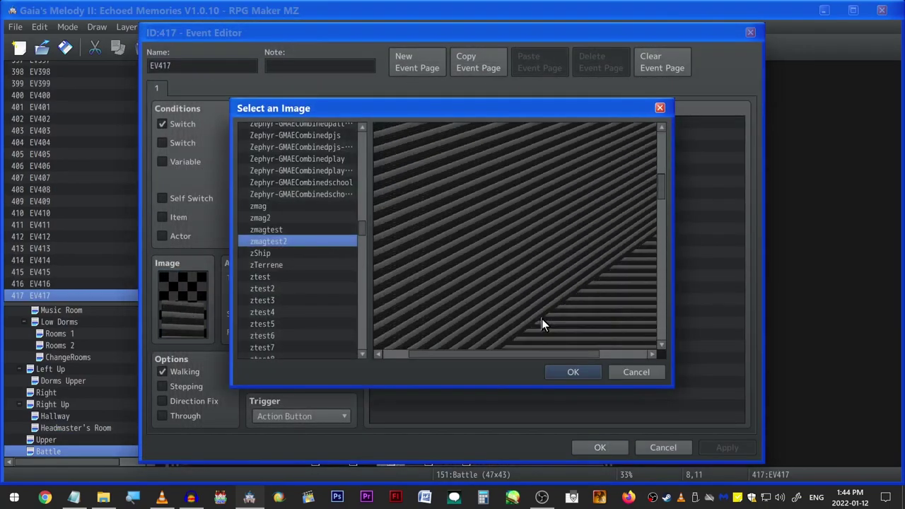
left_click_drag(552, 354, 599, 357)
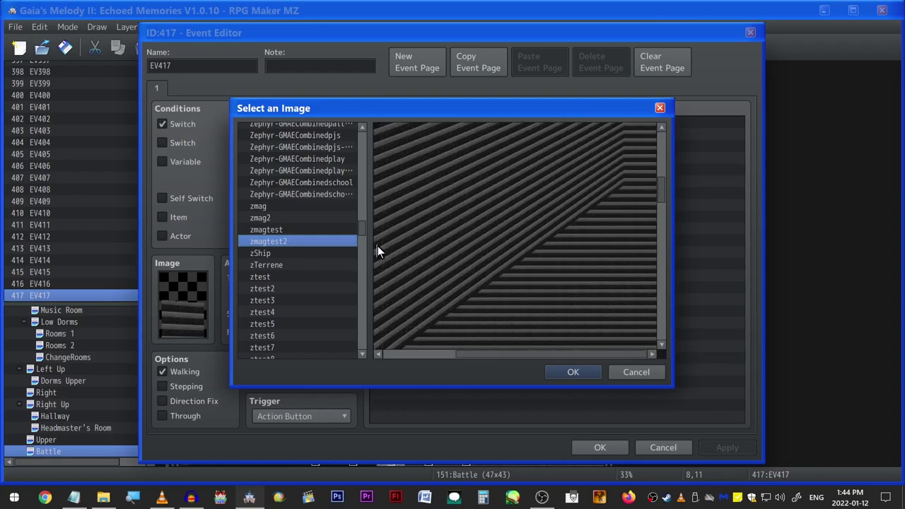
scroll(461, 302, "down", 5)
key("Escape")
key("Escape")
scroll(196, 234, "up", 1, "ctrl")
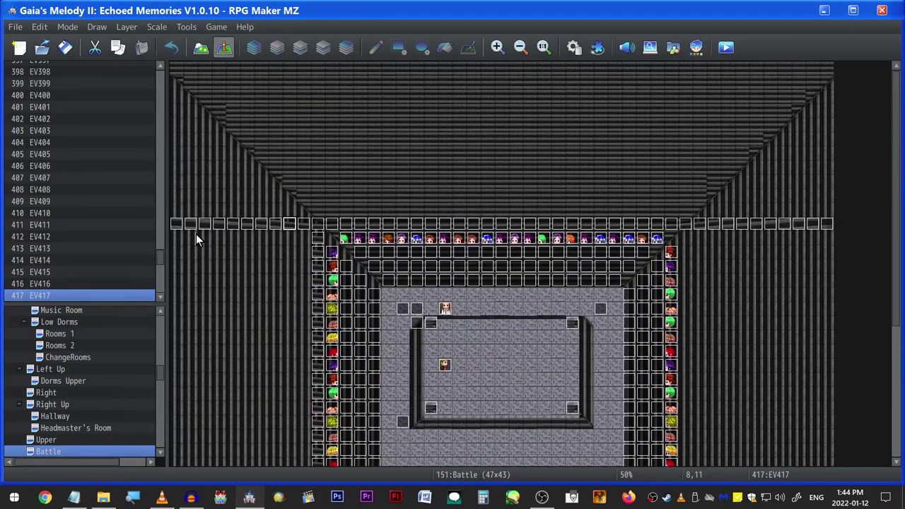
Step: Open a spectator character event and view its image choices
double_click(219, 313)
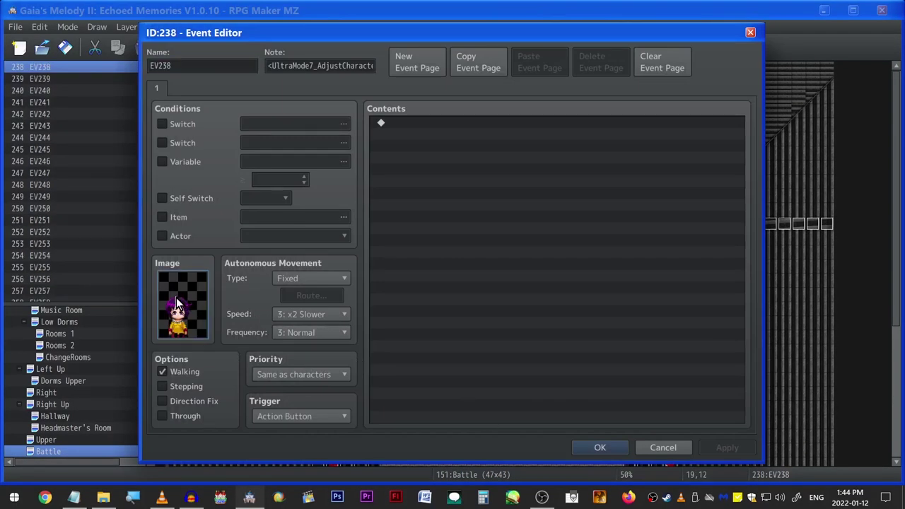
double_click(177, 303)
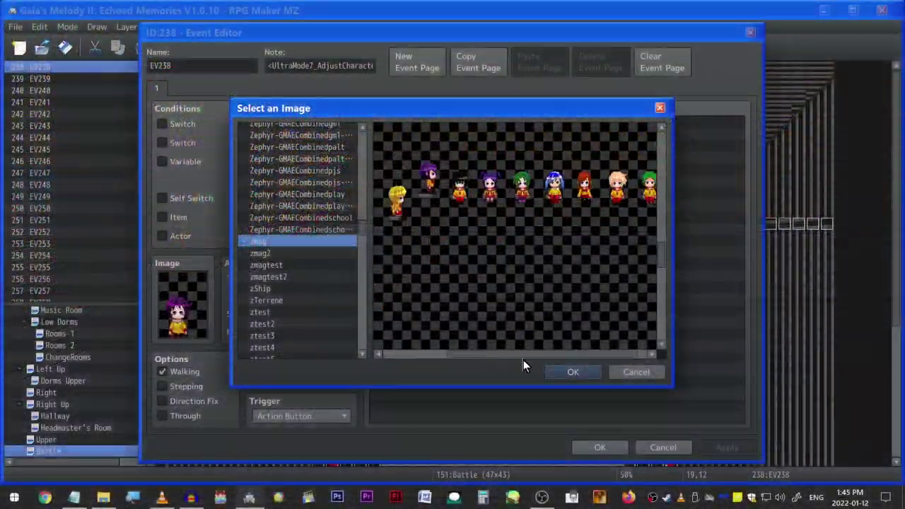
scroll(125, 386, "down", 3)
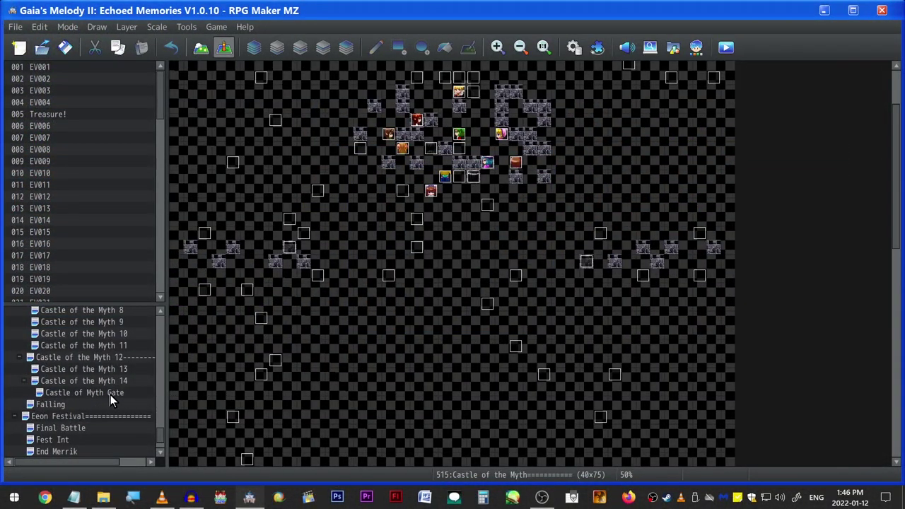
Step: Load the Castle of Myth Gate (83x30) map from the map list
left_click(110, 394)
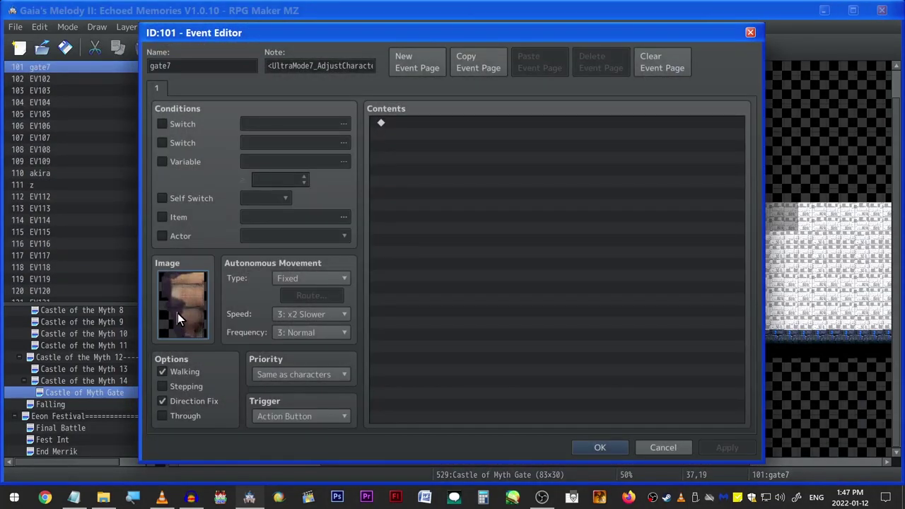
Step: Open gate7's image picker to preview the ztest13c gate sheet
double_click(178, 313)
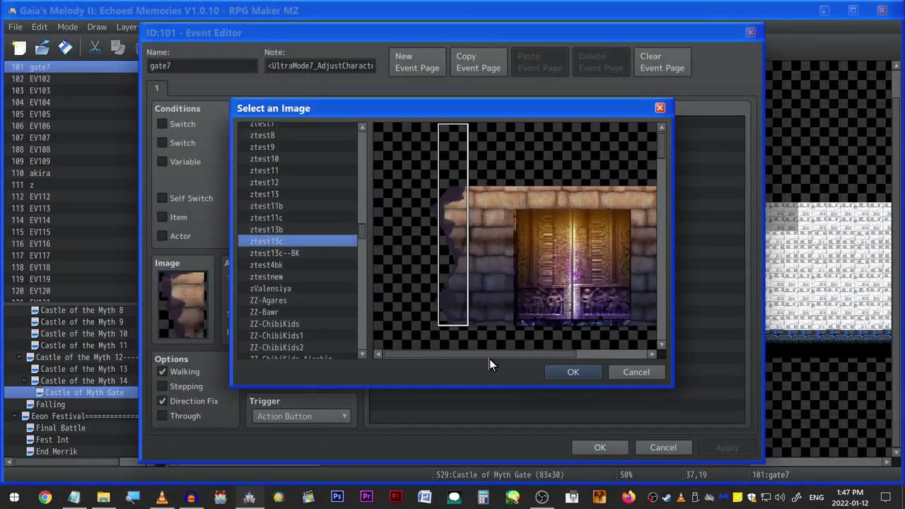